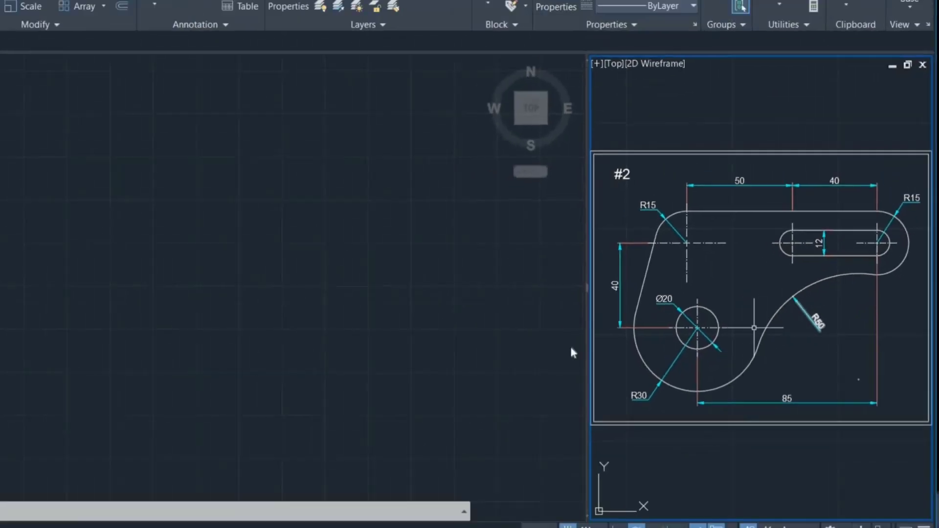
- Draw a circle with a radius of 15 in the empty drawing viewport
click(444, 328)
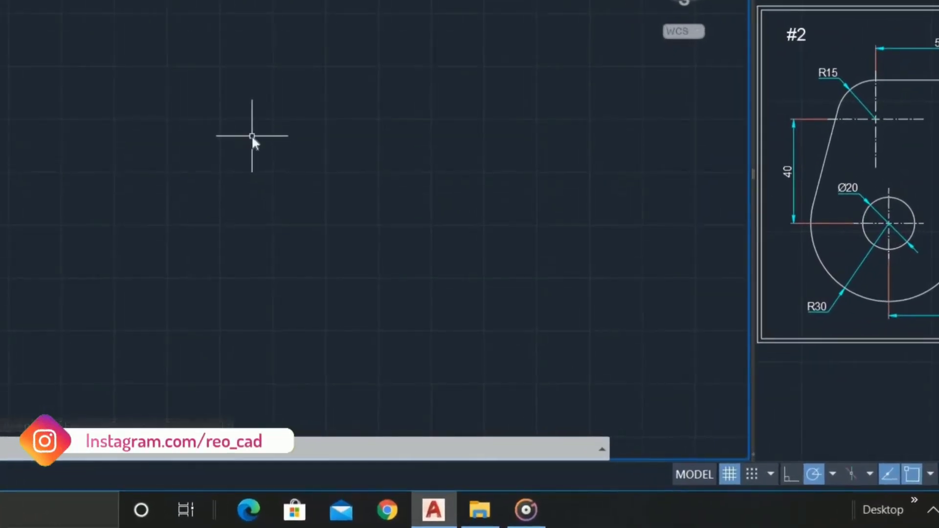
text(c)
key(Return)
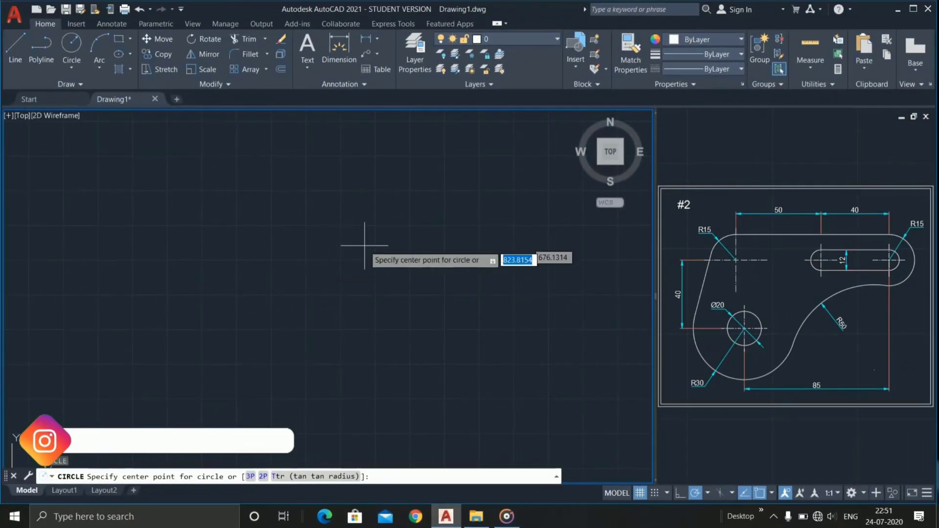
click(451, 252)
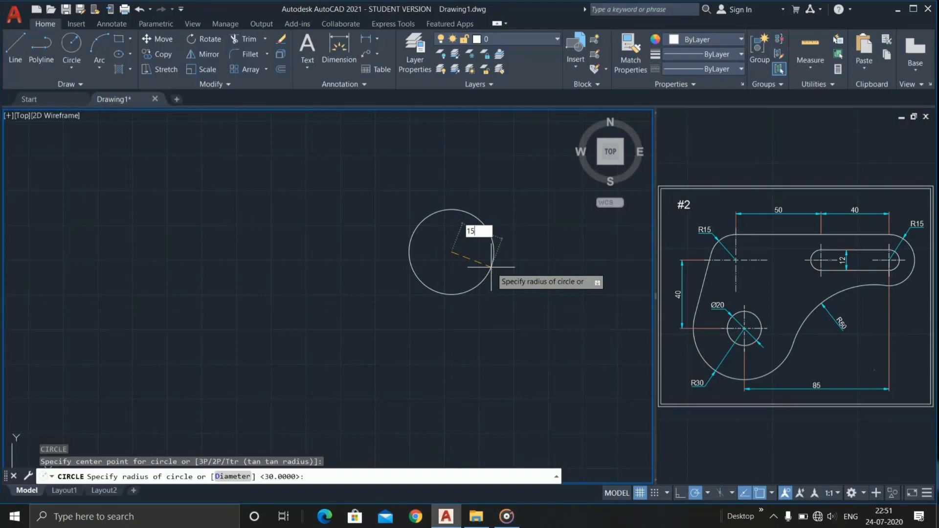
key(Return)
- Draw a concentric circle with a radius of 6 at the centre of the radius 15 circle
scroll(451, 251, up, 5)
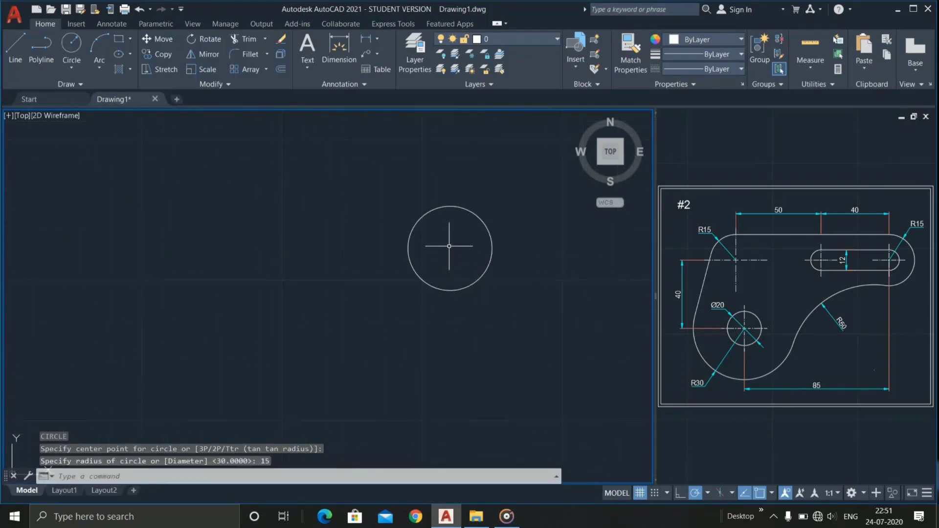
middle_drag(449, 246, 464, 255)
click(461, 258)
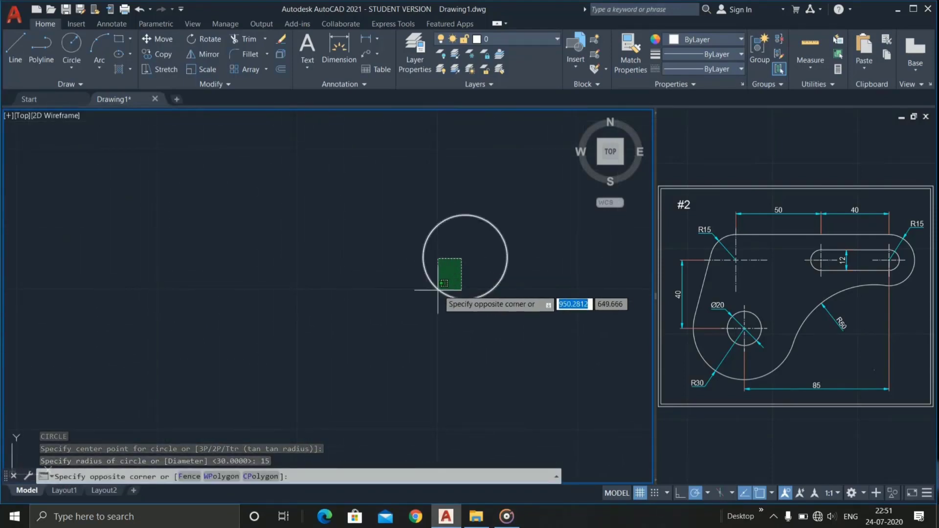
click(460, 274)
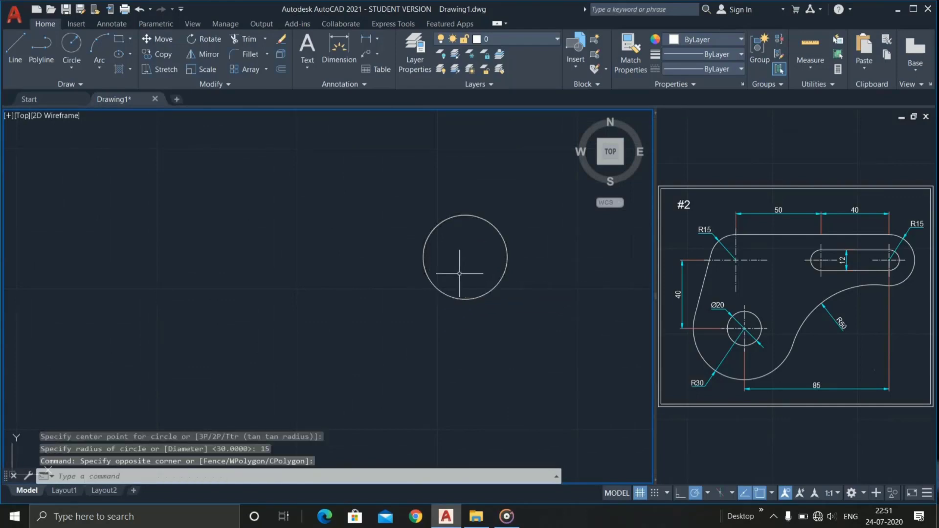
key(Return)
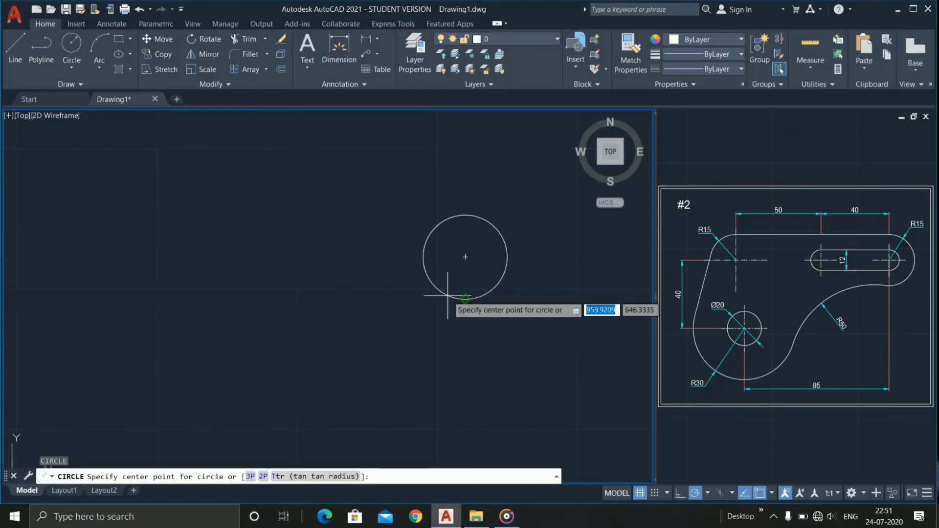
click(465, 256)
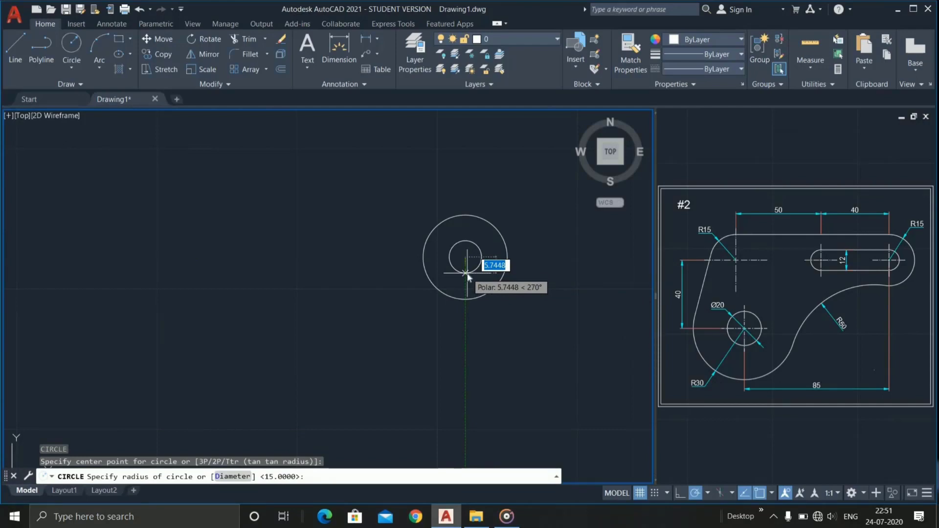
text(6)
key(Return)
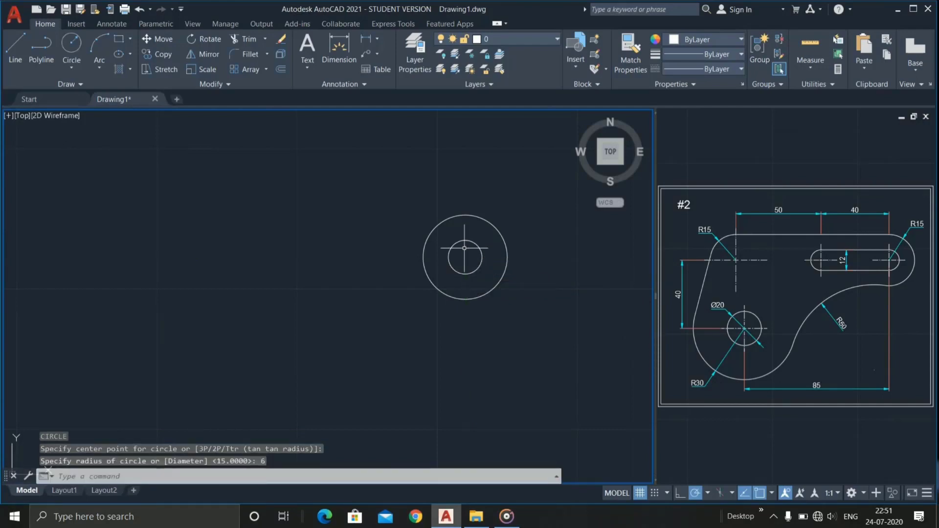
- Copy the radius 6 circle from its centre 40 units horizontally to the left
click(455, 275)
click(432, 240)
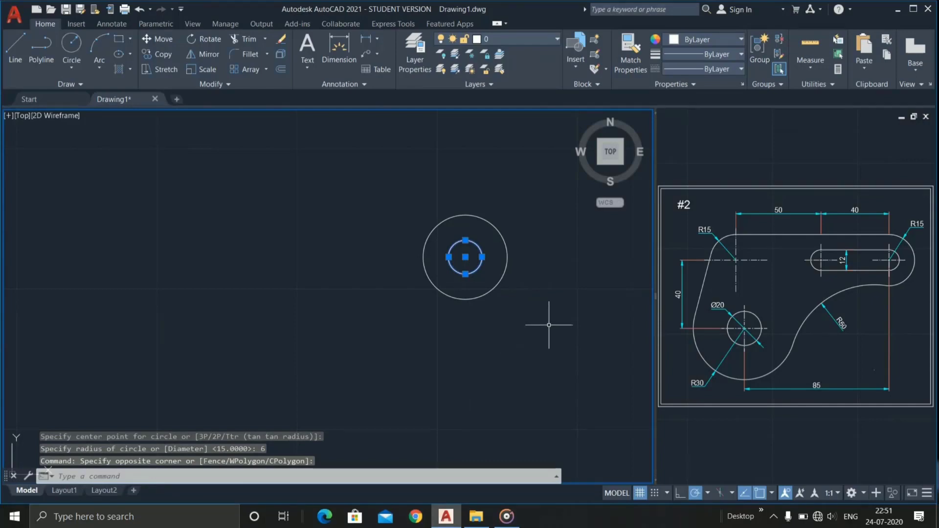
text(CO)
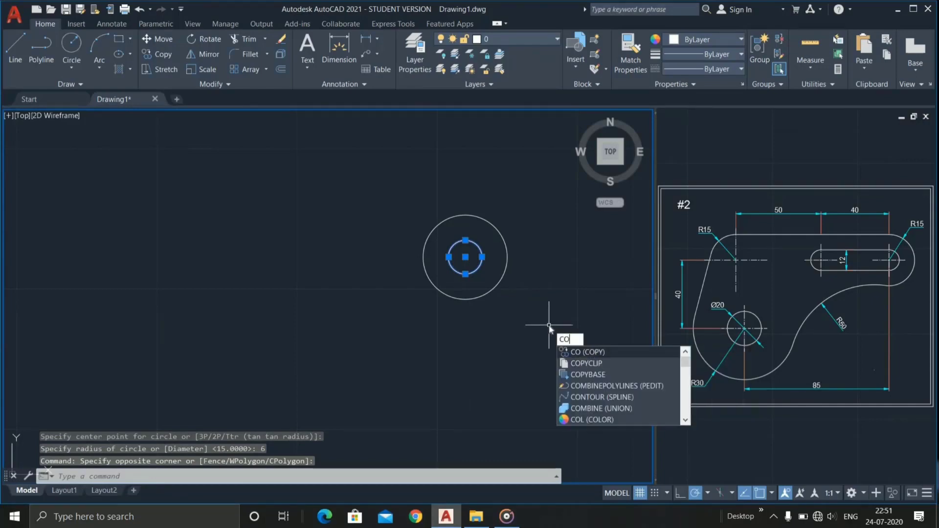
key(Return)
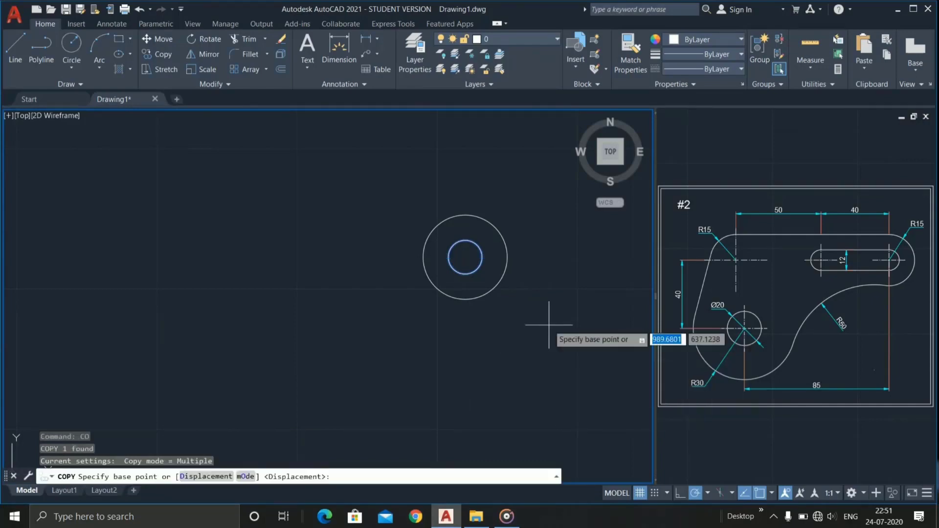
click(465, 256)
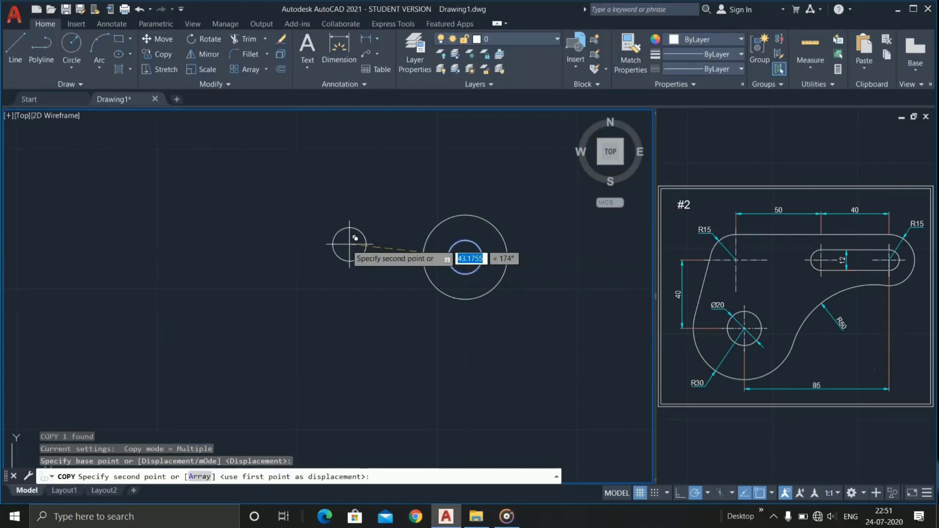
text(40)
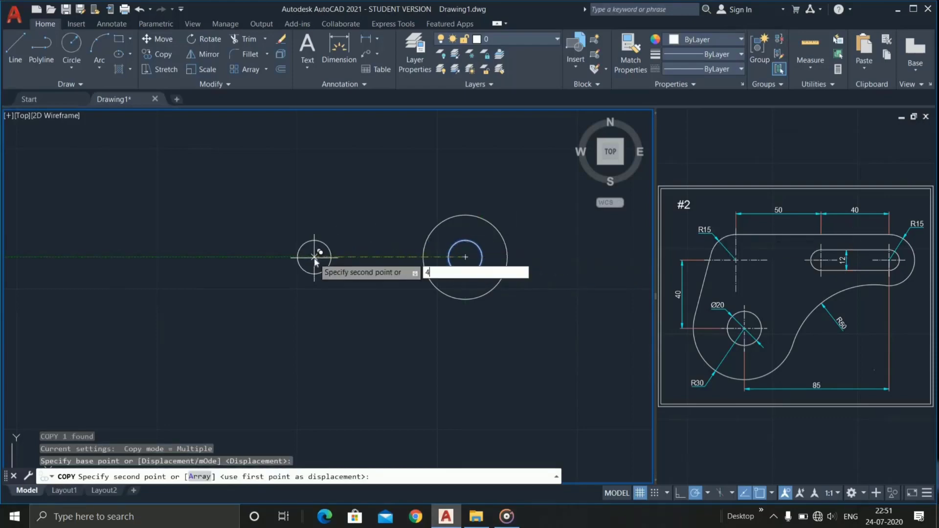
key(Return)
key(Return)
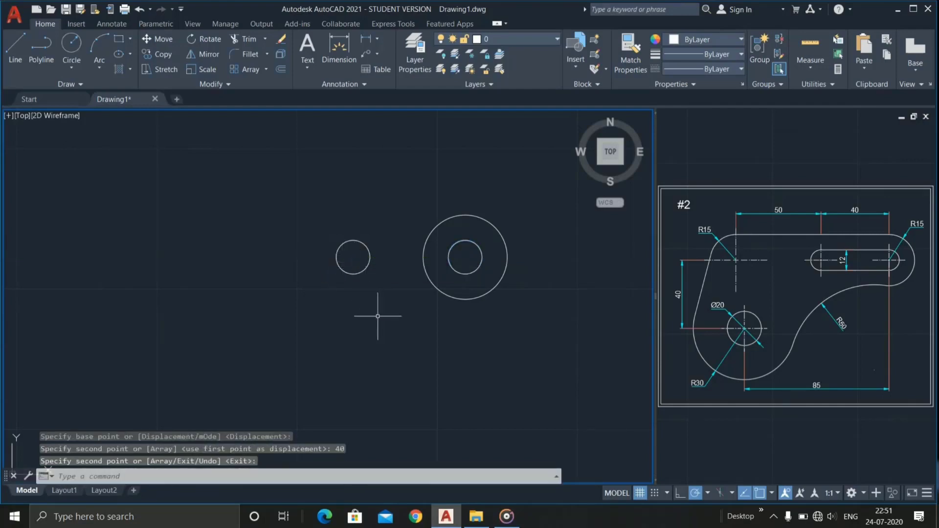
- Draw a horizontal line joining the top quadrants of the two small circles to form the slot's upper edge
text(l)
key(Return)
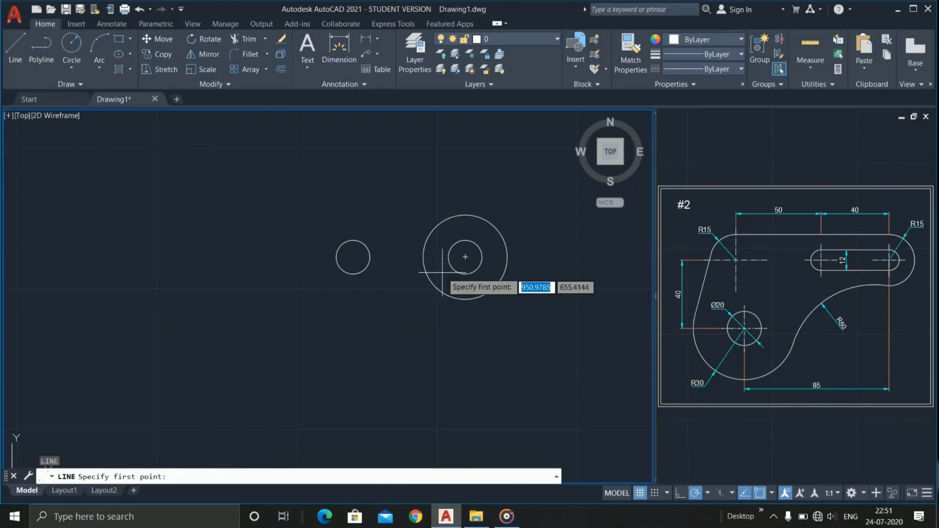
click(465, 240)
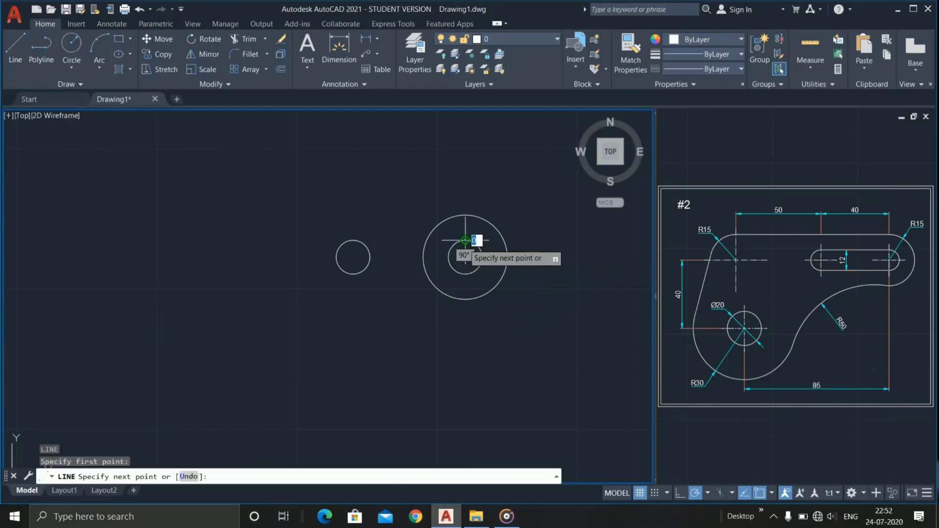
click(354, 240)
key(Return)
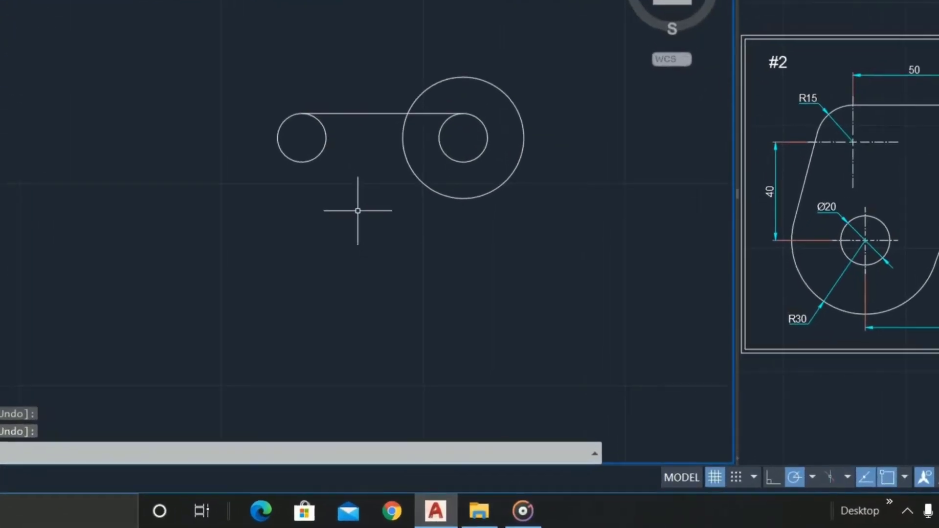
- Offset the slot's upper line 12 units downward to create its lower edge
text(o)
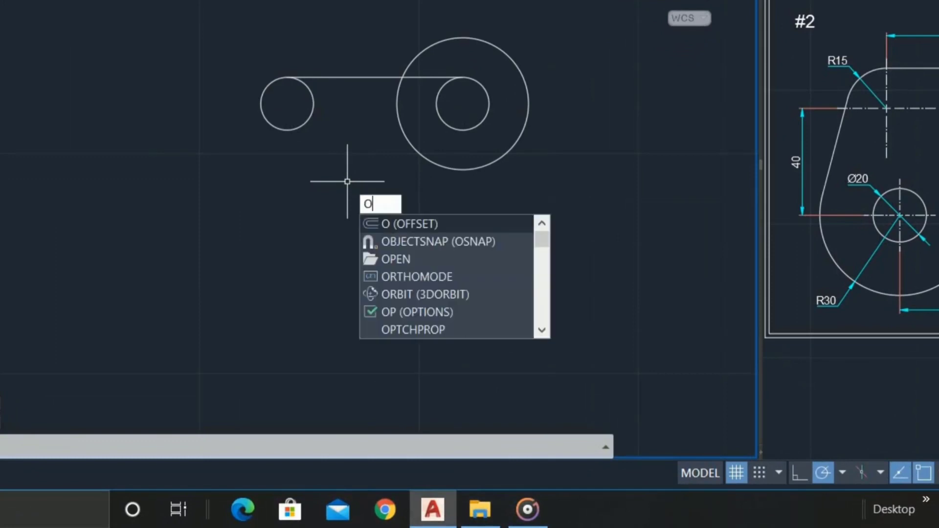
key(Return)
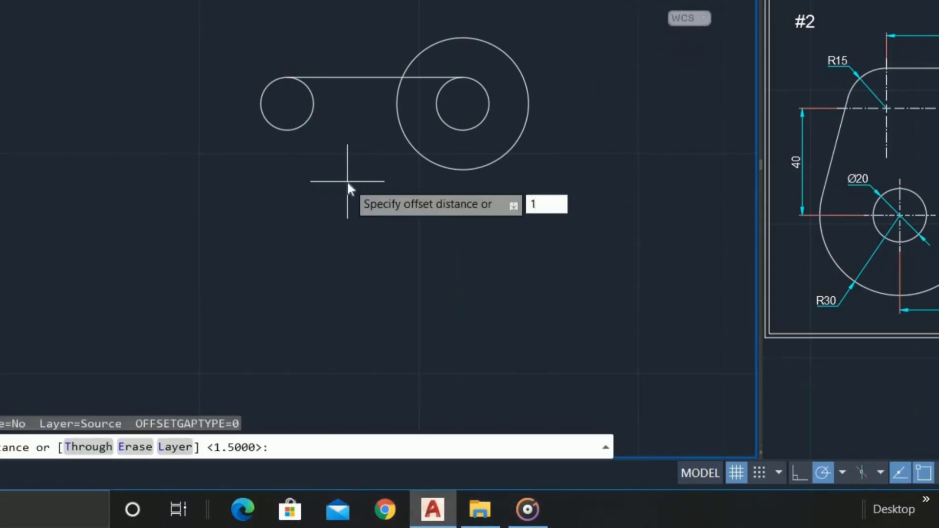
text(12)
key(Return)
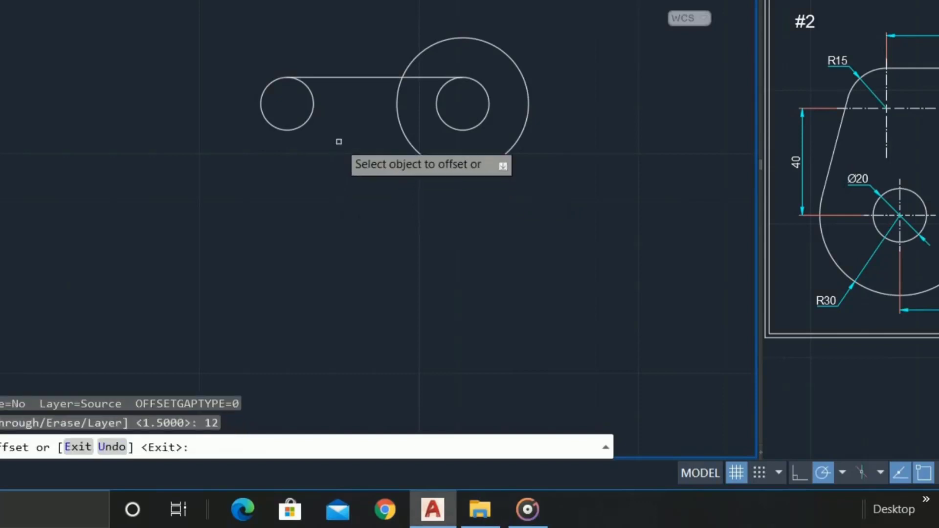
click(367, 78)
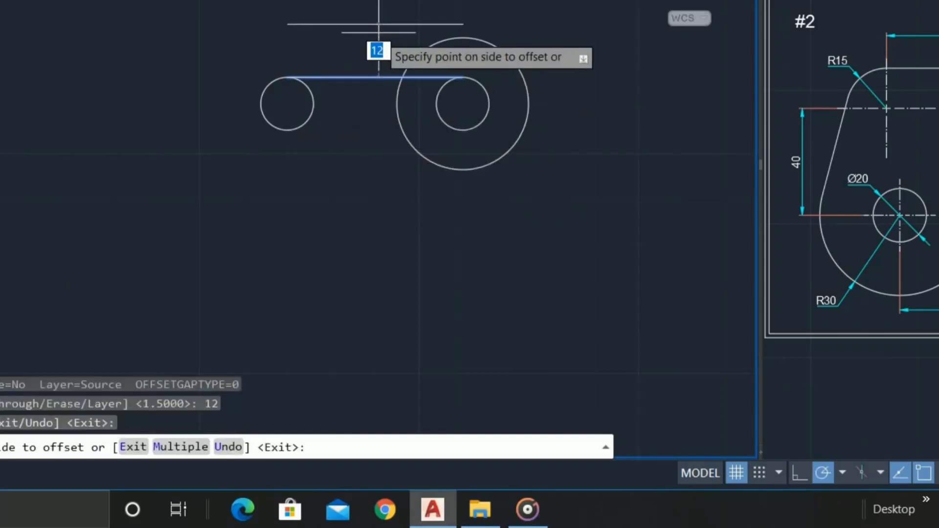
click(340, 158)
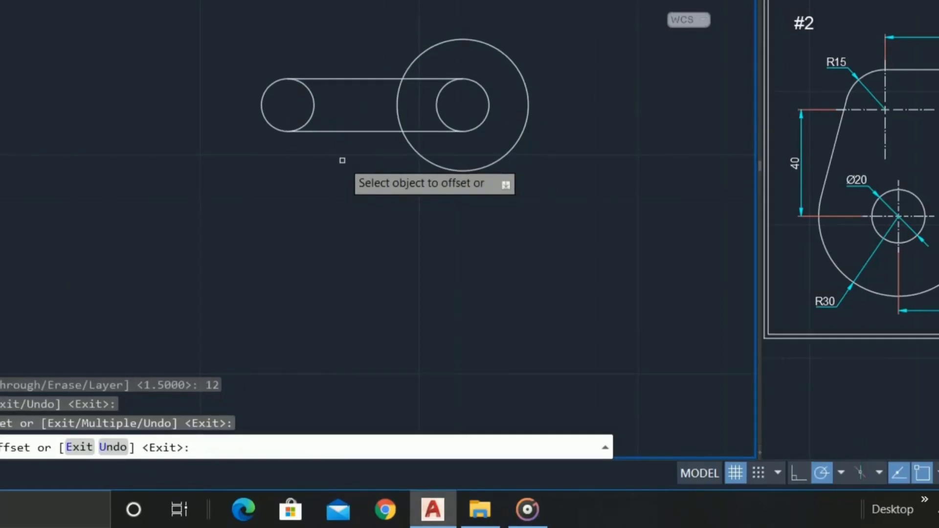
key(Return)
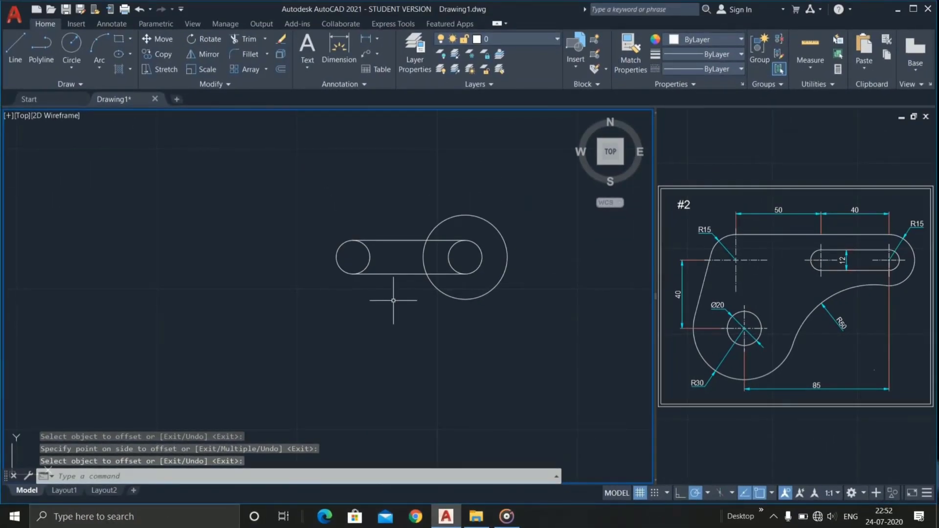
- Draw a 90-unit horizontal line to the left from the top quadrant of the radius 15 circle
text(l)
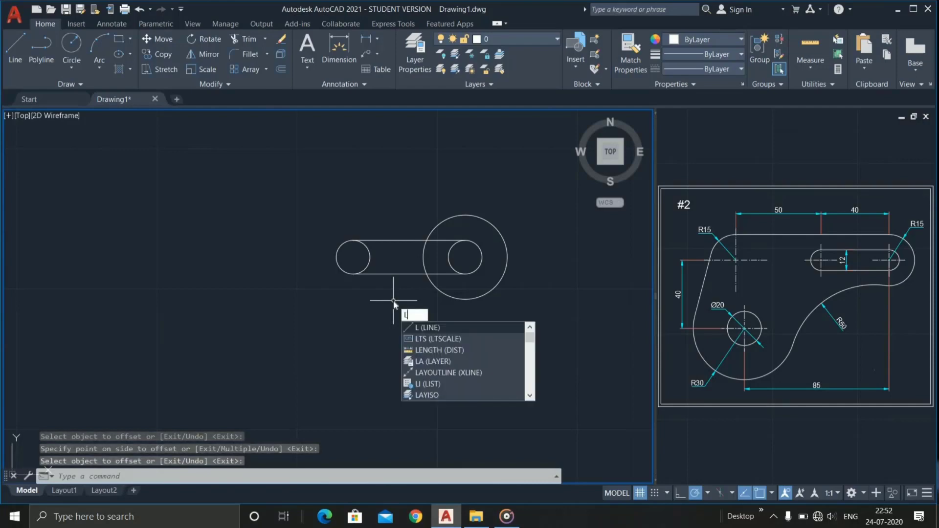
key(Return)
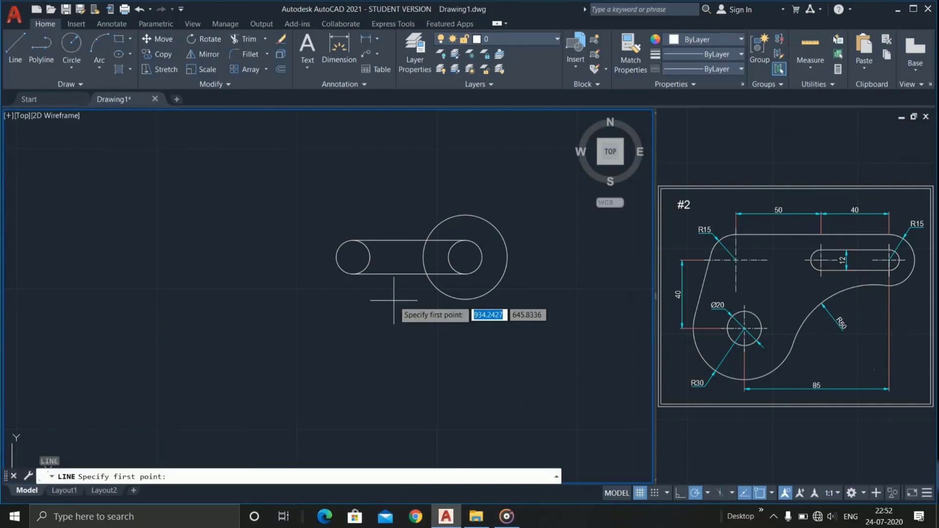
click(465, 215)
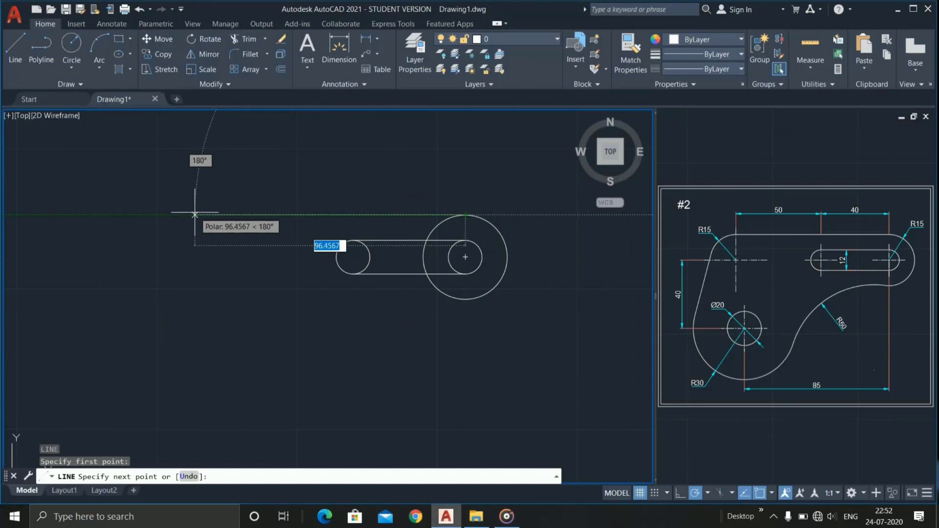
text(90)
key(Return)
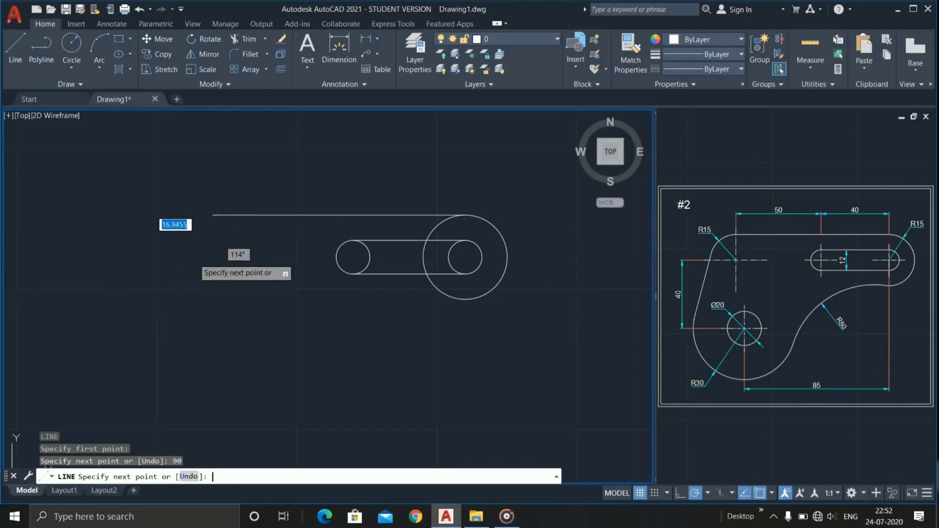
key(Return)
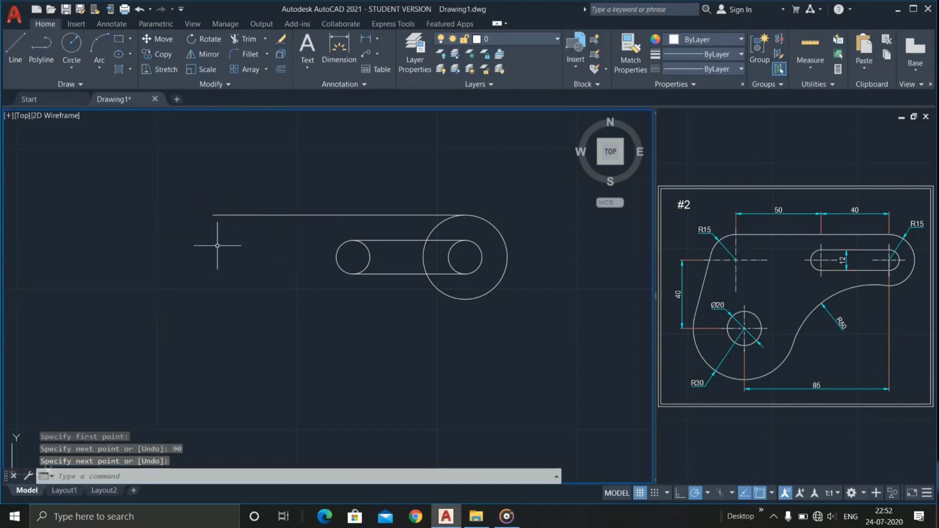
- Copy the radius 15 circle from its centre 90 units horizontally to the left, under the end of the upper line
click(509, 292)
click(502, 272)
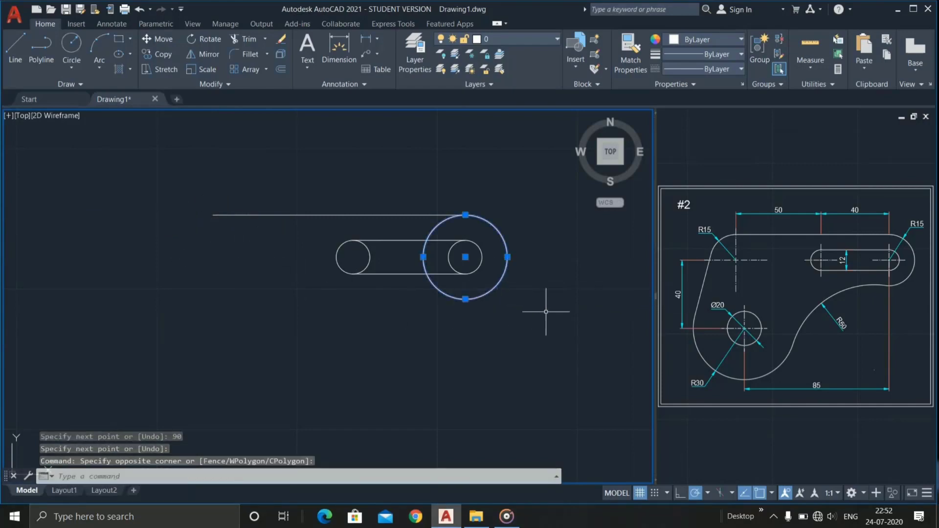
text(co)
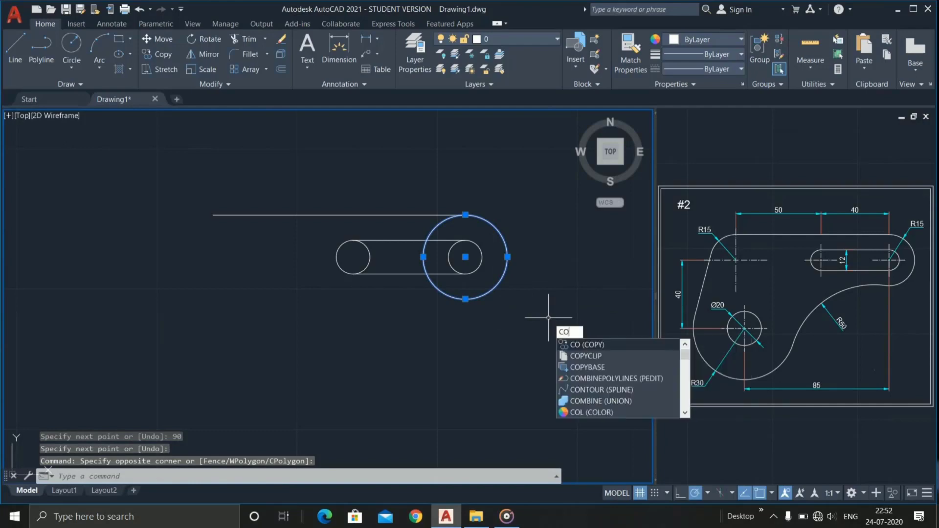
key(Return)
click(465, 256)
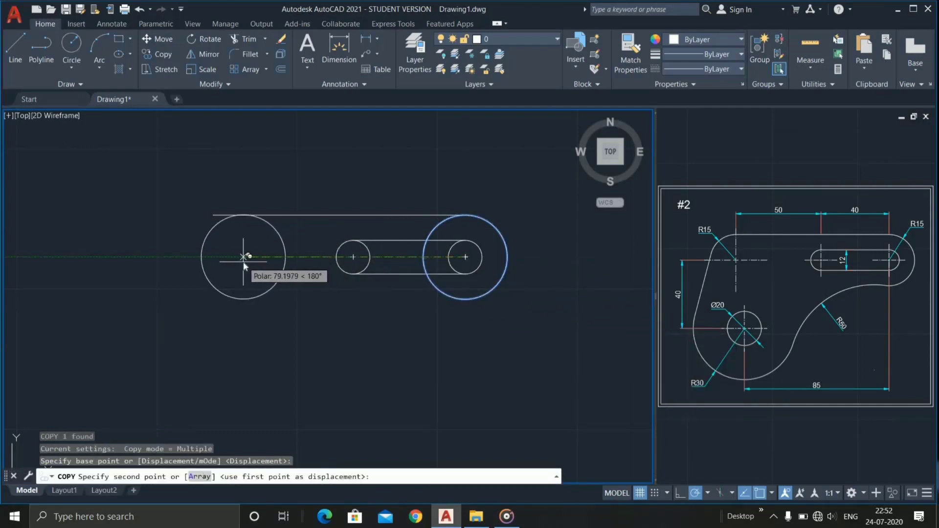
text(90)
key(Return)
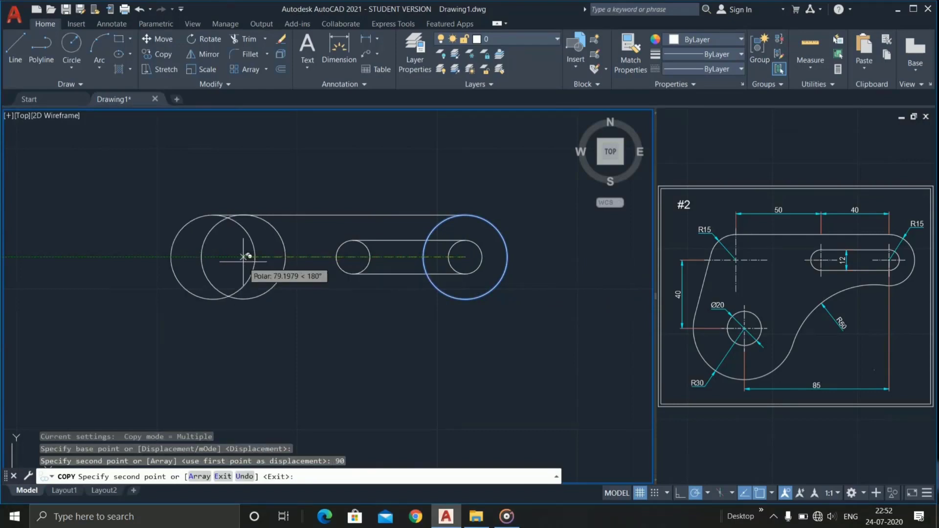
key(Return)
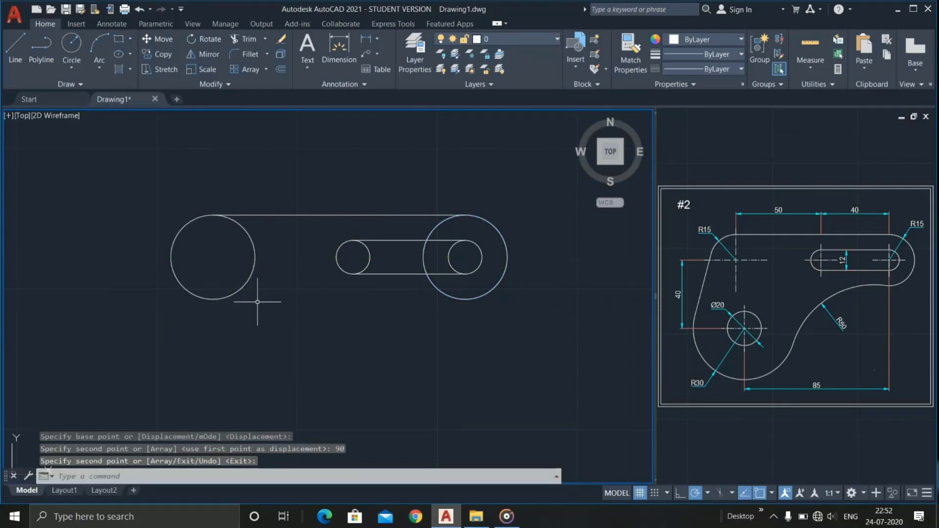
scroll(257, 302, down, 2)
mouse_move(279, 329)
middle_down()
mouse_move(271, 319)
mouse_move(282, 287)
middle_up()
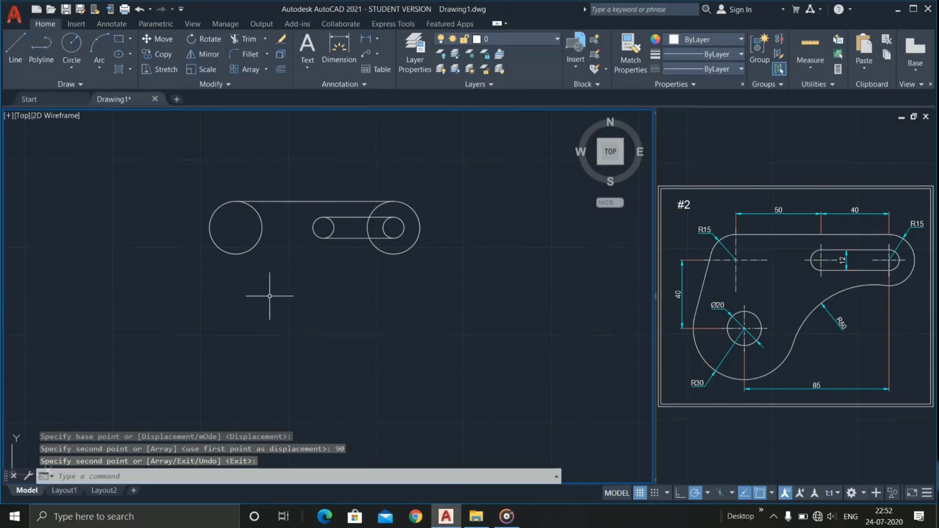
- Trim the small circles' inner arcs from the slot and the radius 15 circle's left part inside and above the slot
text(TR)
key(Return)
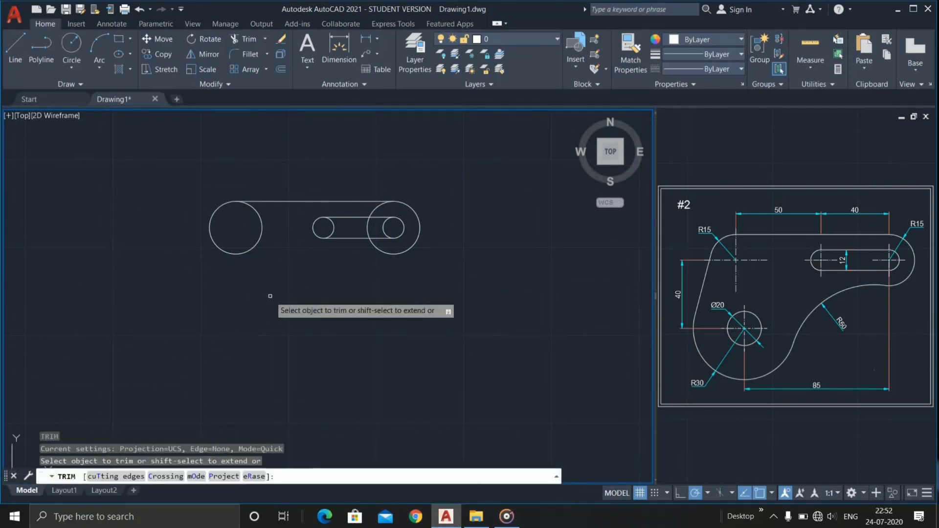
scroll(325, 230, up, 2)
click(345, 233)
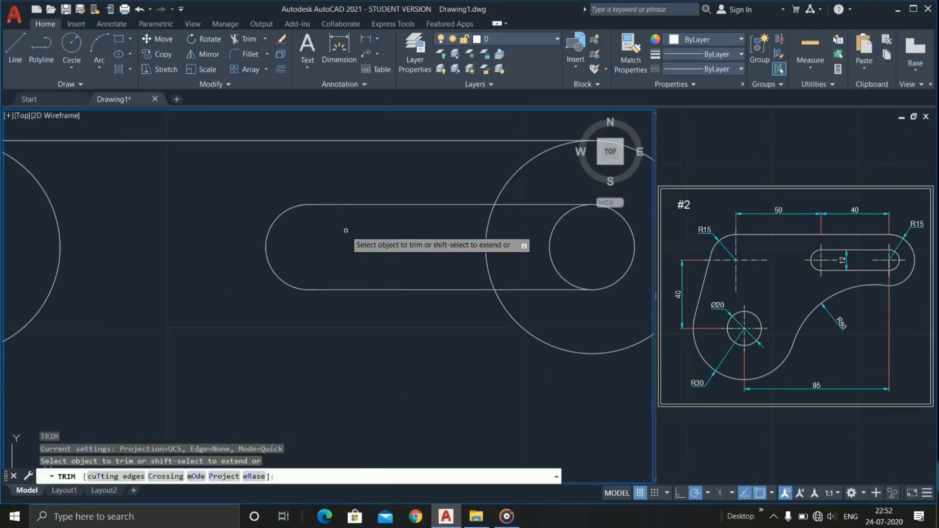
click(489, 227)
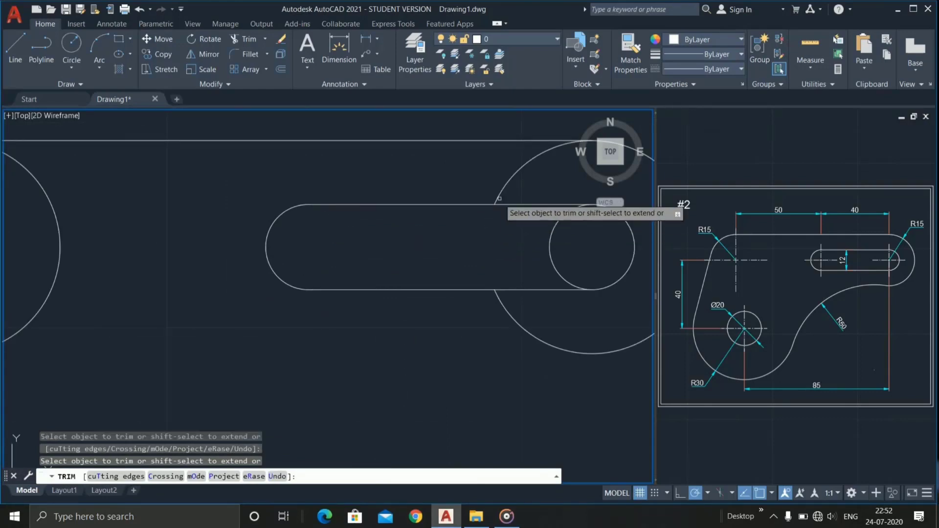
click(508, 182)
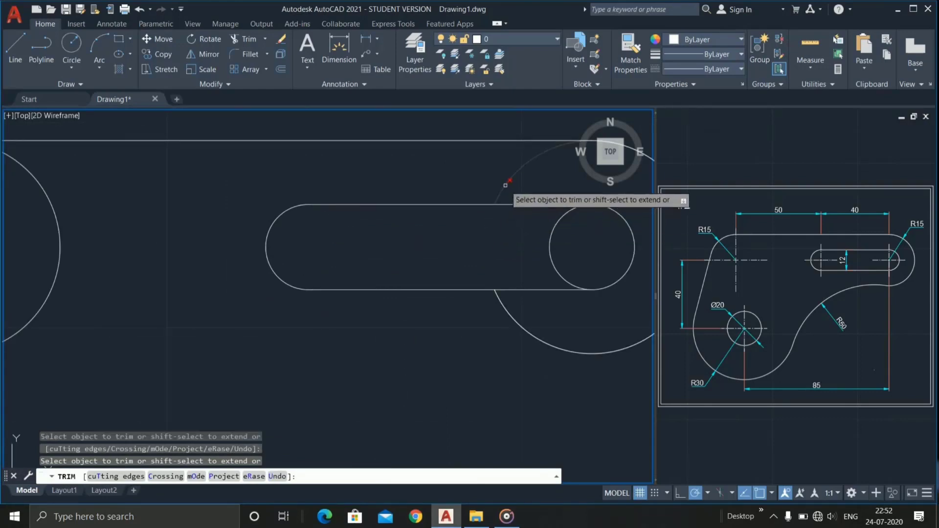
click(550, 244)
key(Return)
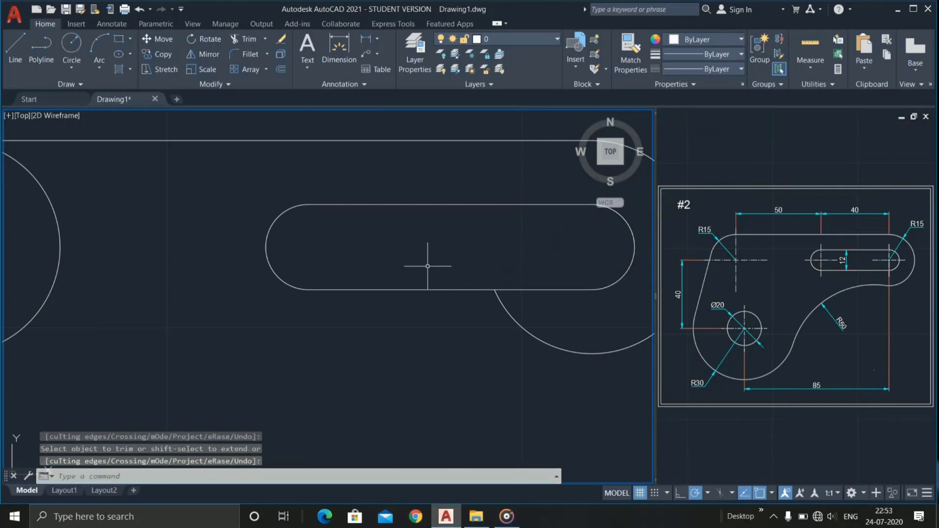
scroll(345, 310, down, 4)
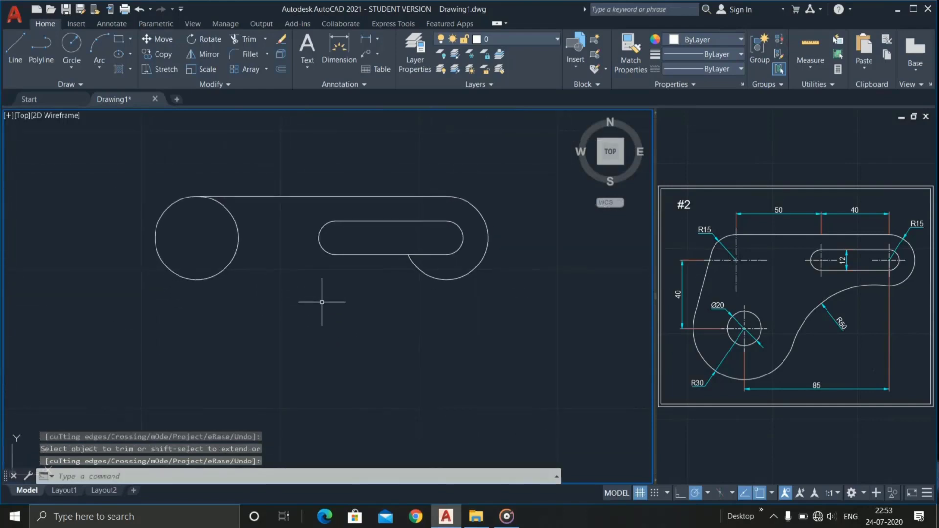
- Draw a circle of radius 30 centred on the slot's right end arc
scroll(316, 318, down, 2)
scroll(315, 321, up, 2)
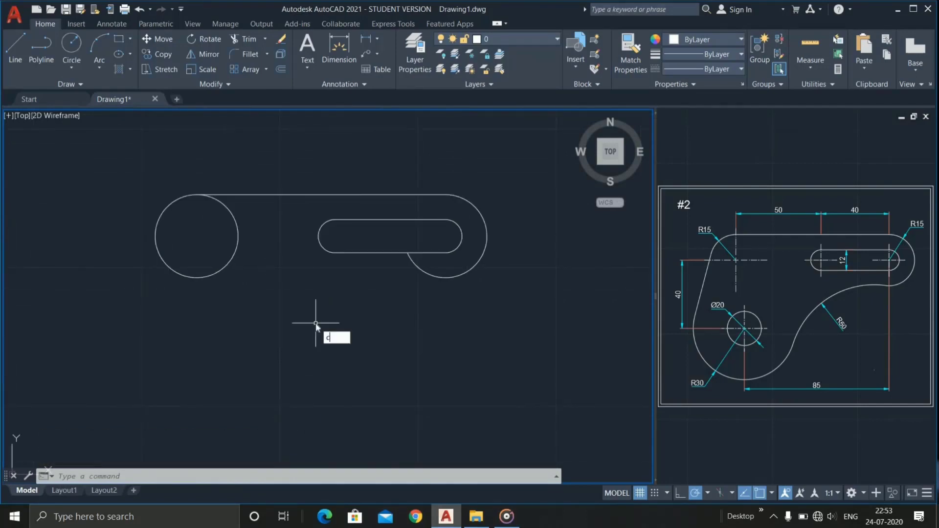
key(Return)
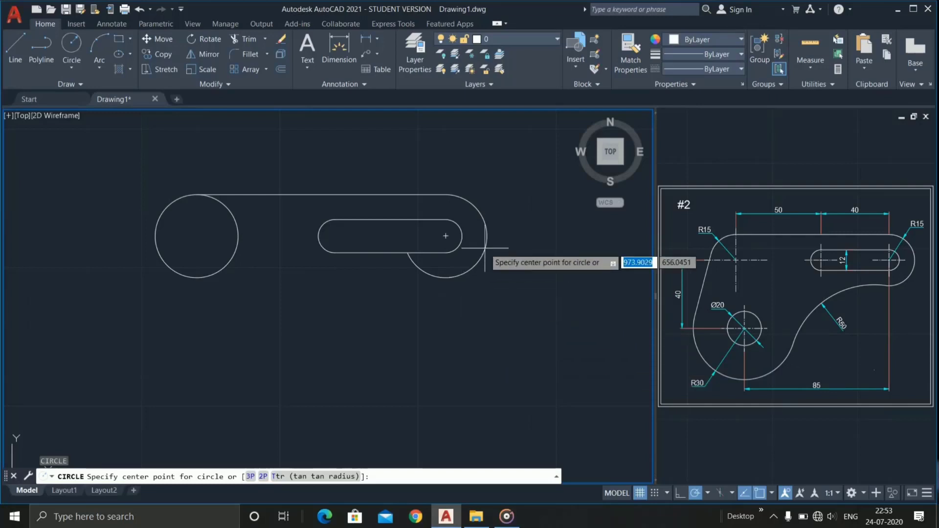
click(446, 236)
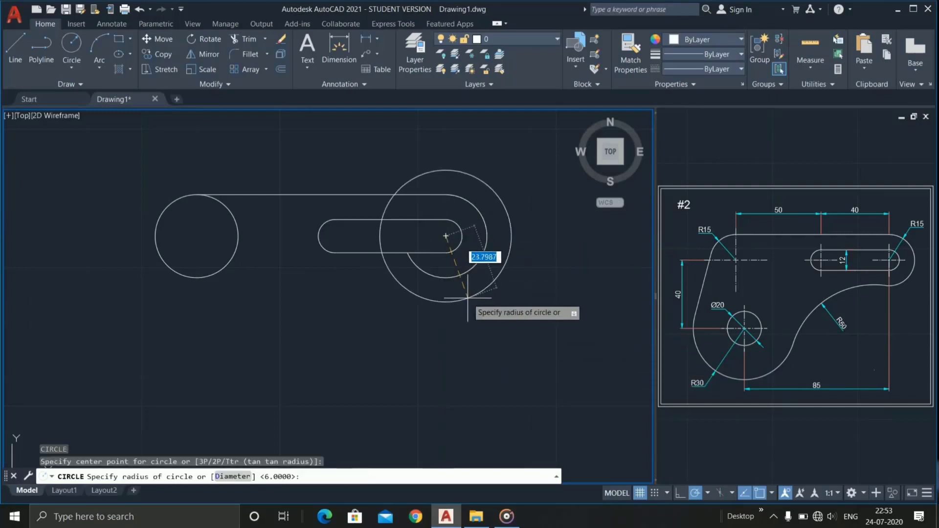
key(Return)
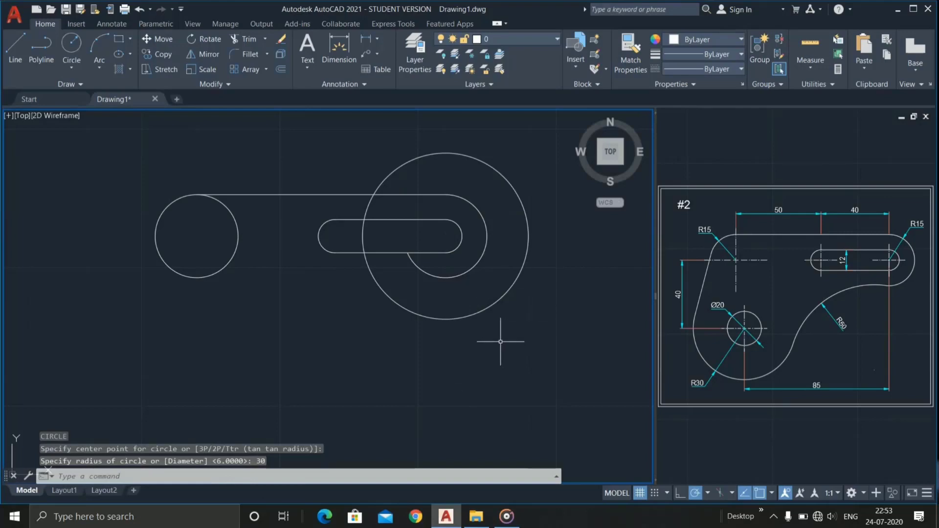
- Move the radius 30 circle from its centre 40 units straight down
key(Return)
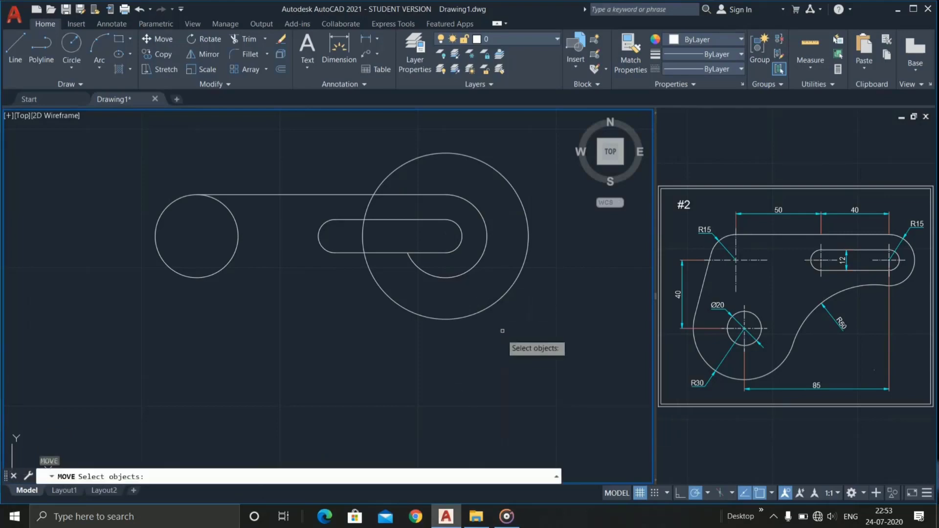
click(507, 298)
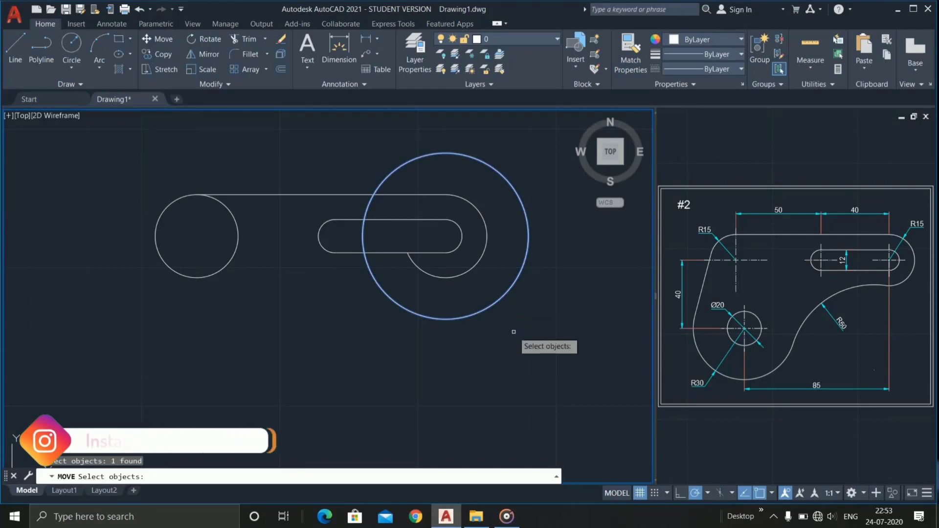
key(Return)
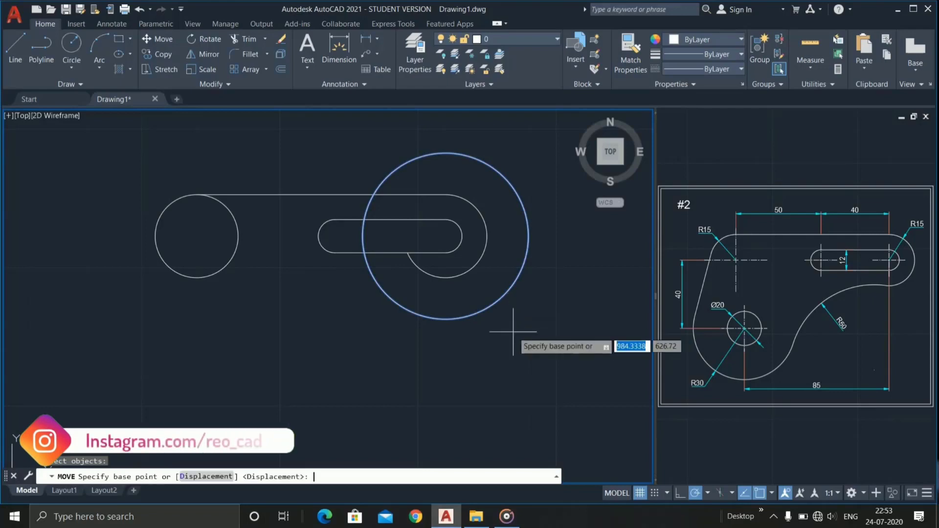
click(445, 236)
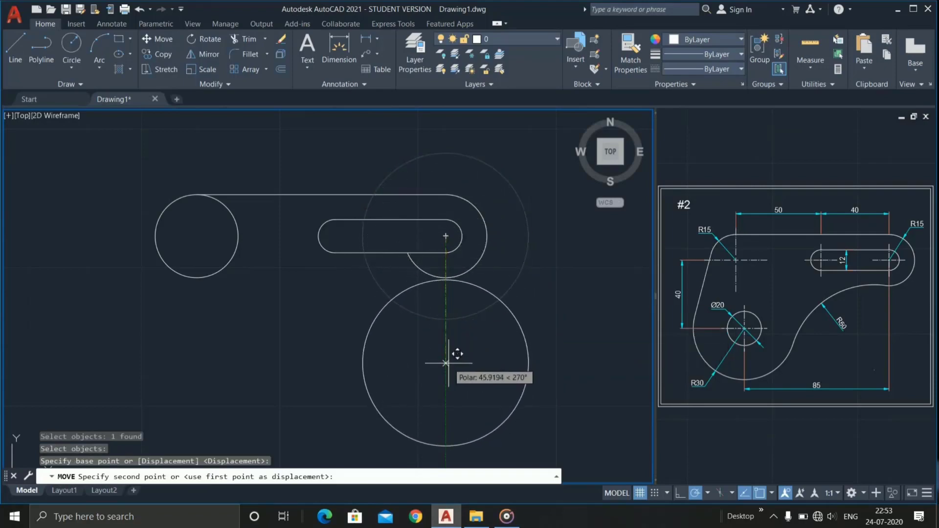
text(40)
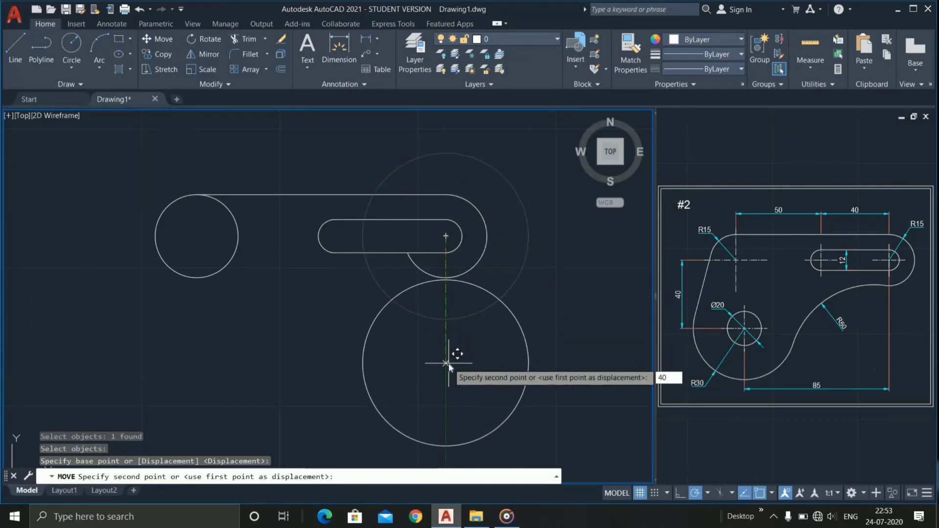
key(Return)
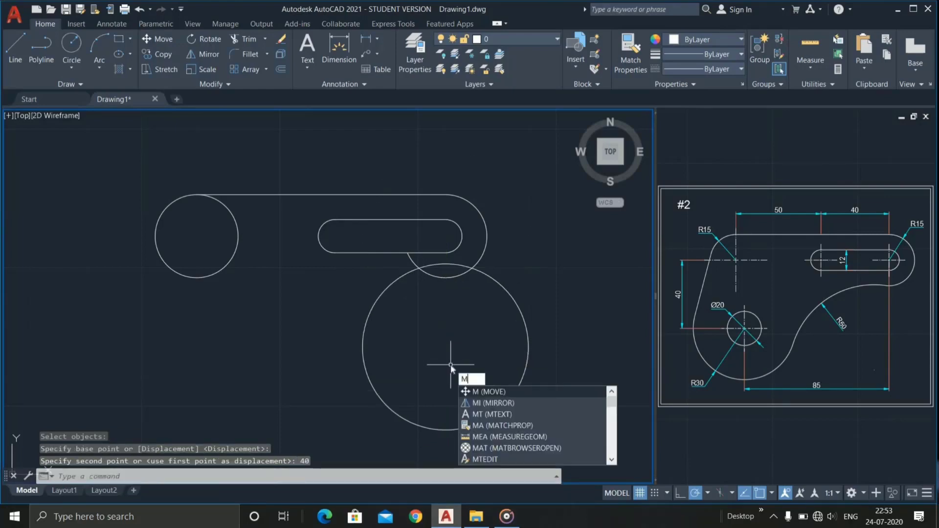
- Move the radius 30 circle from its centre 85 units horizontally to the left
key(Return)
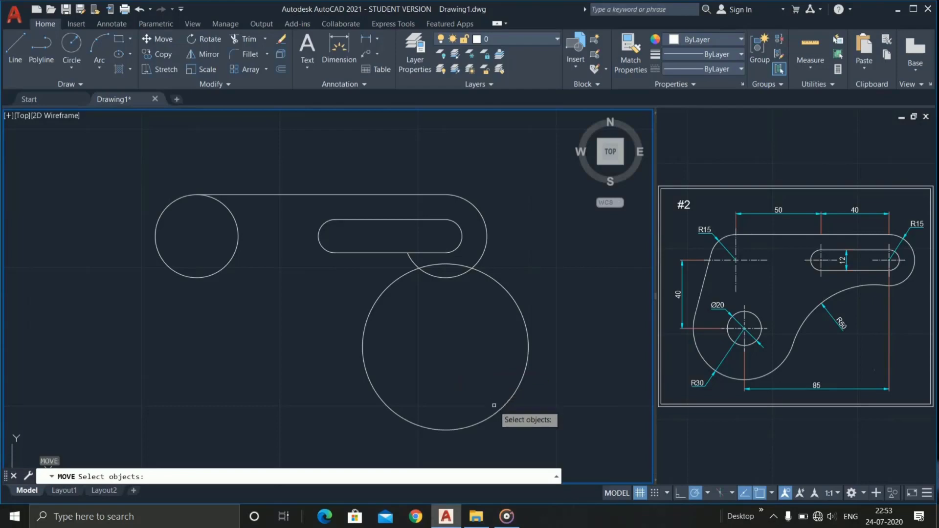
click(495, 414)
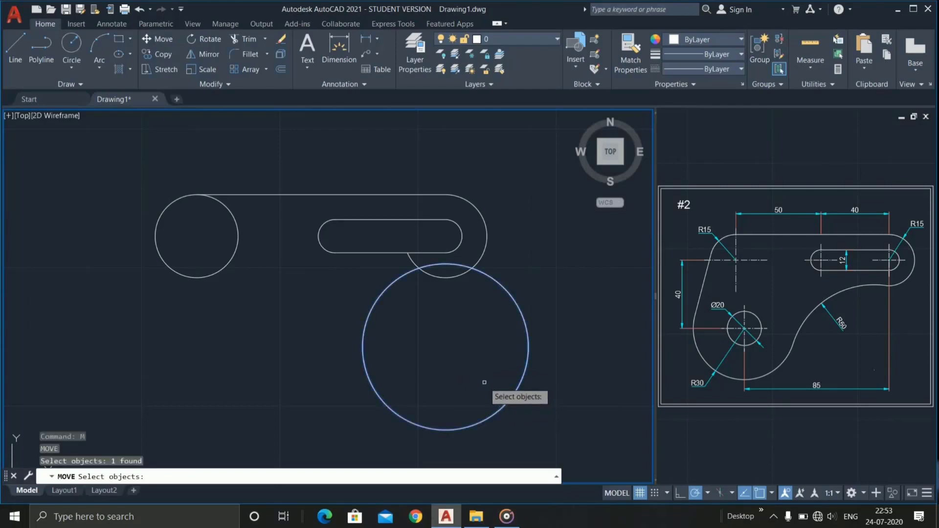
key(Return)
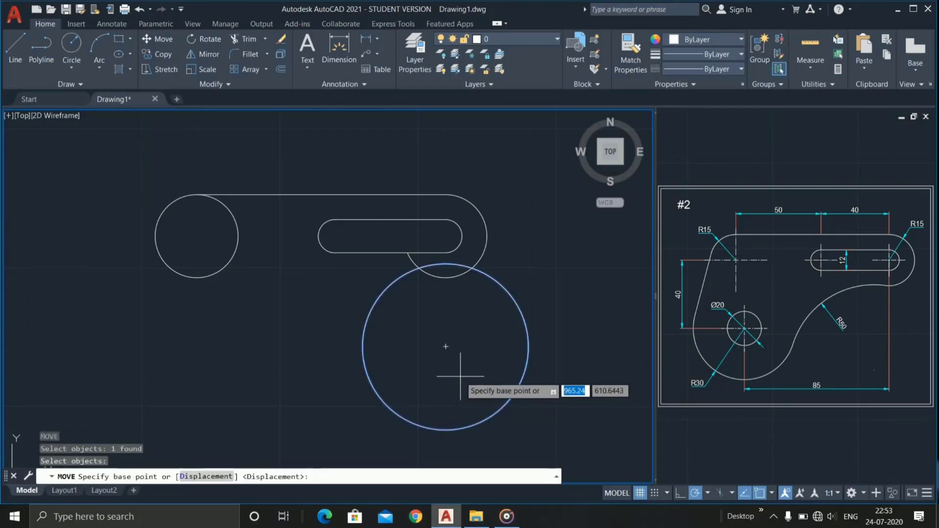
click(445, 346)
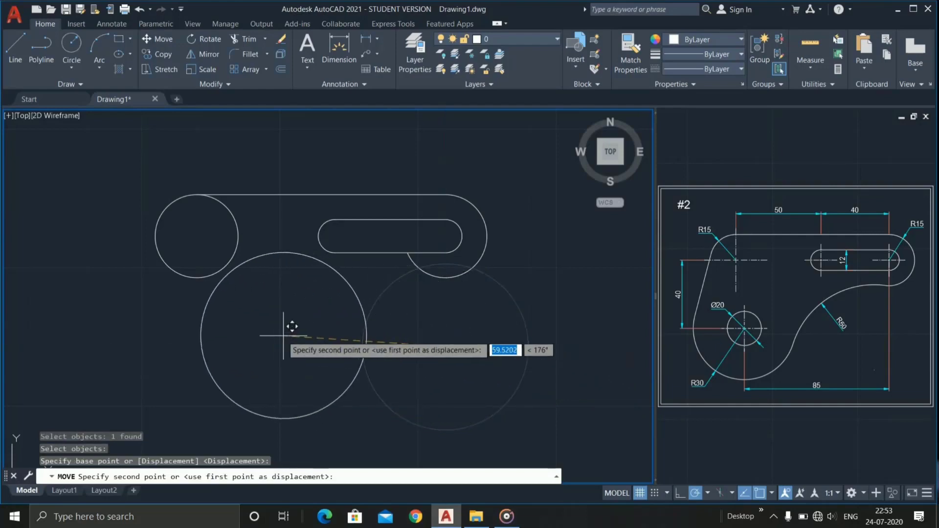
text(85)
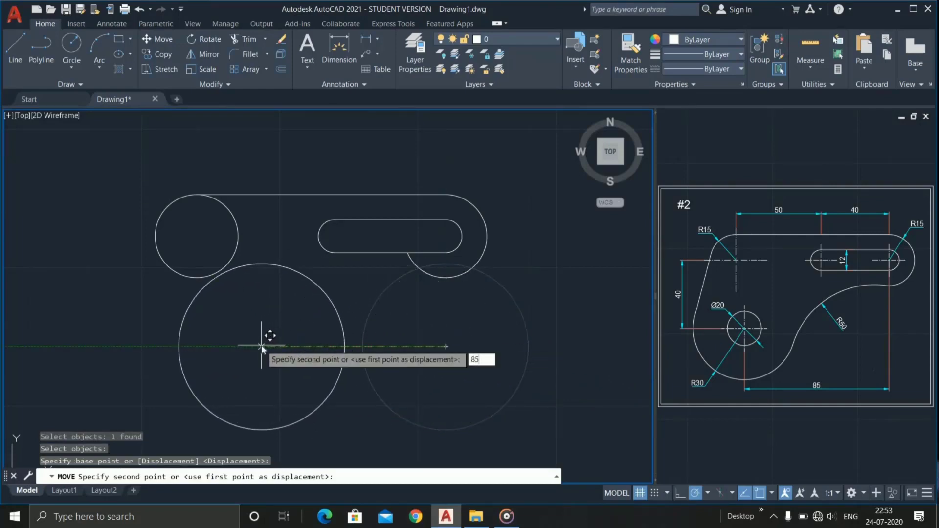
key(Return)
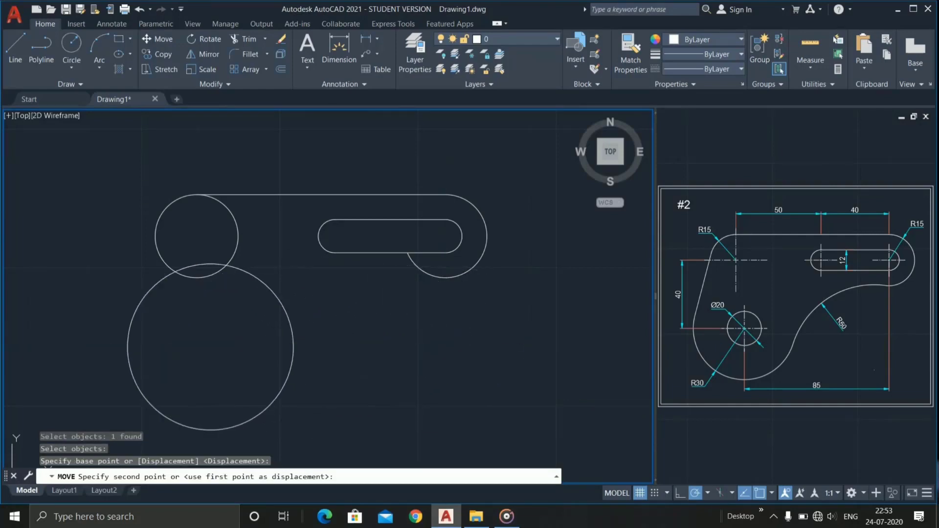
- Draw a line tangent to the left sides of the left radius 15 circle and the radius 30 circle
middle_drag(374, 318, 379, 289)
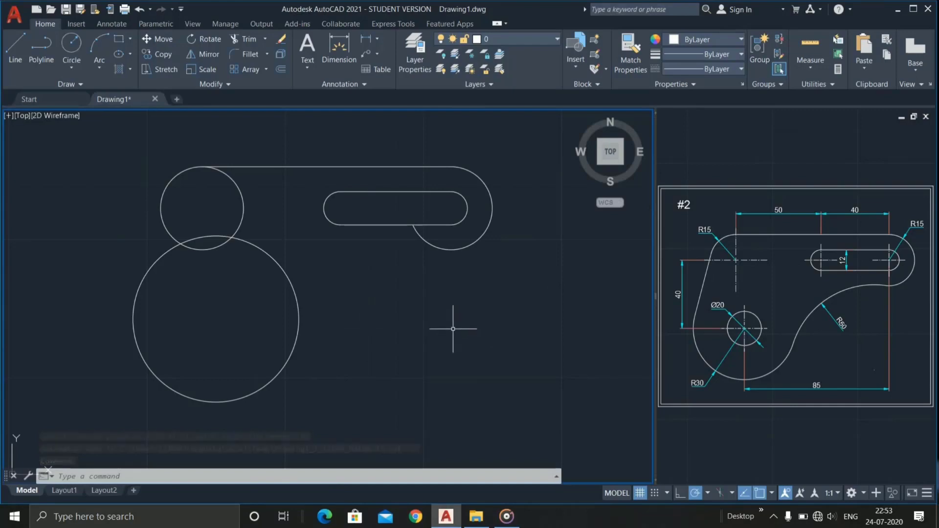
text(L)
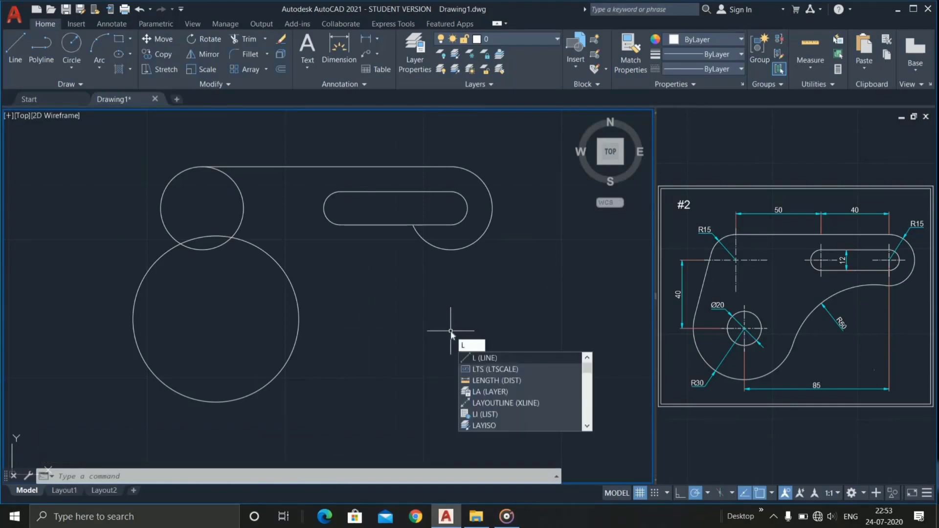
key(Return)
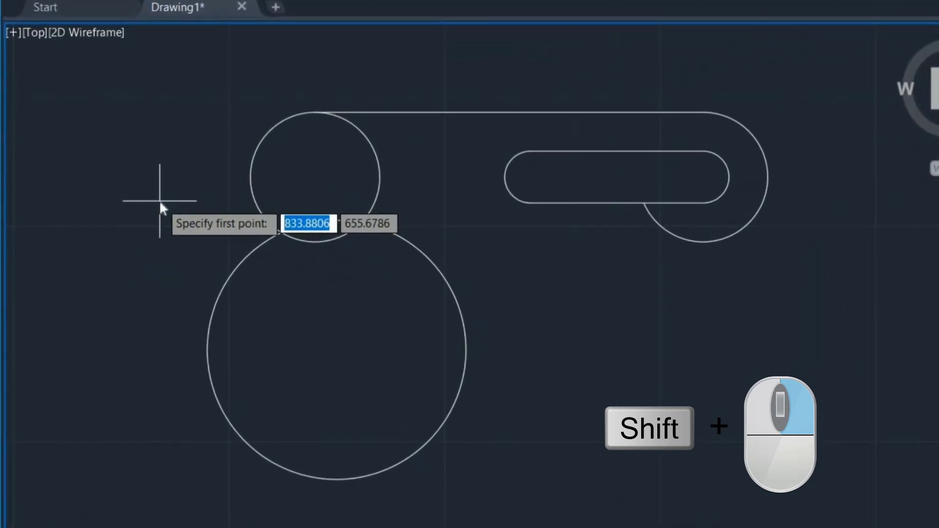
shift+right_click(160, 202)
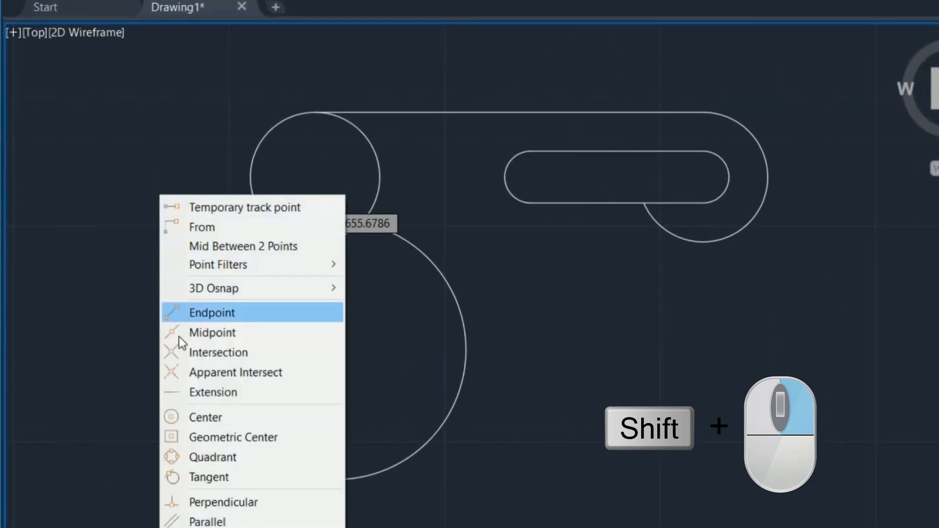
click(213, 481)
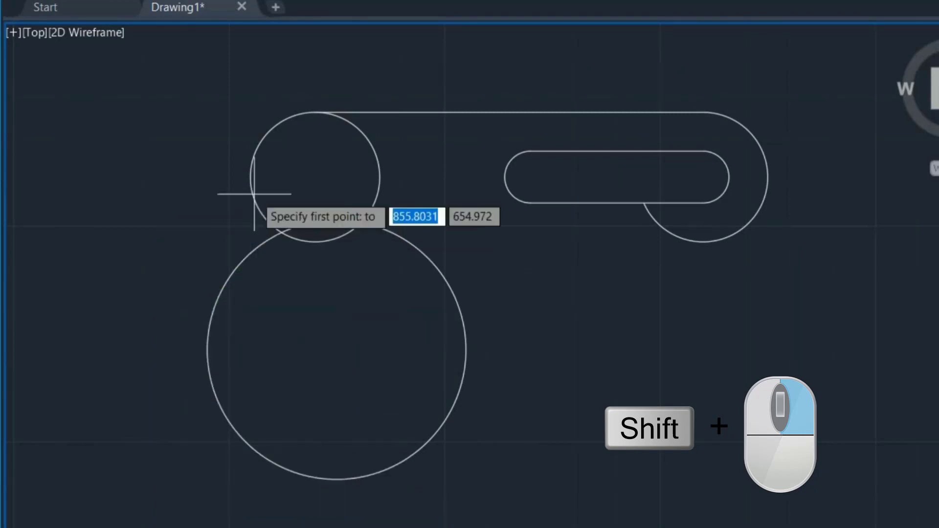
click(251, 132)
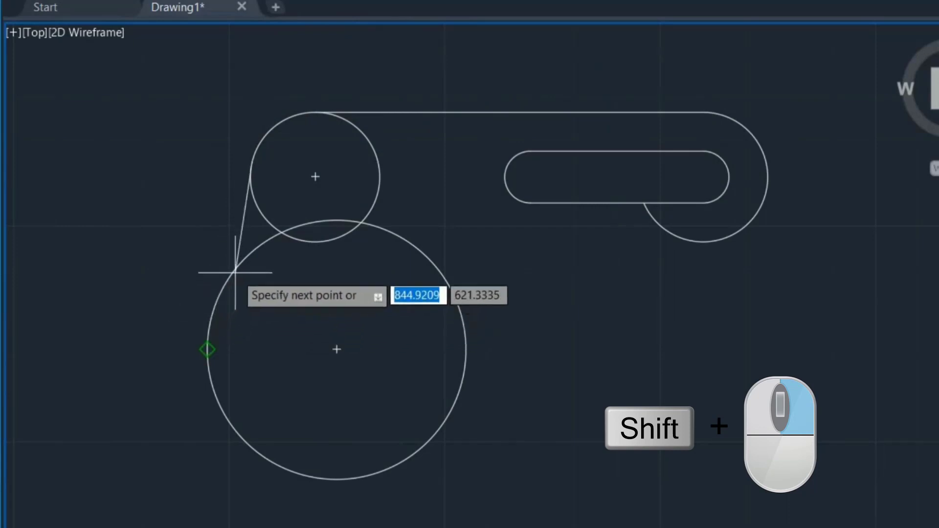
shift+right_click(162, 300)
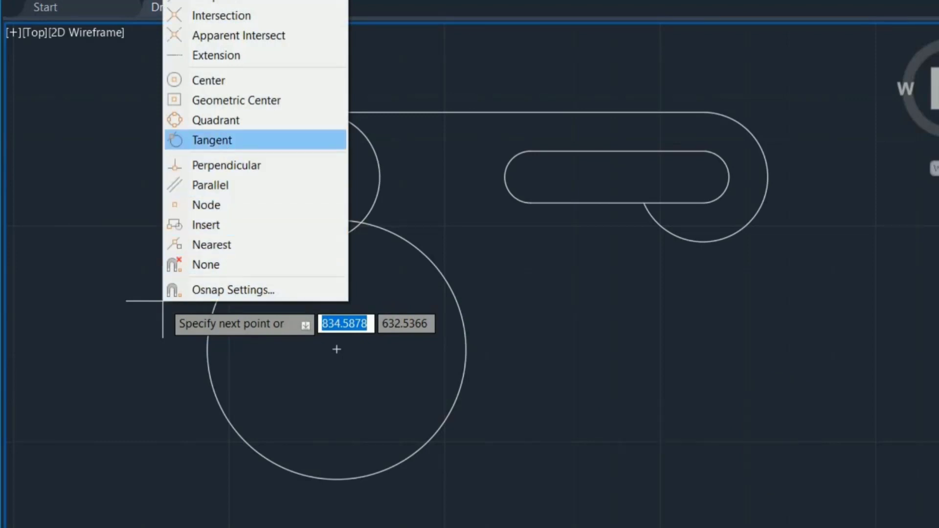
click(220, 141)
click(212, 303)
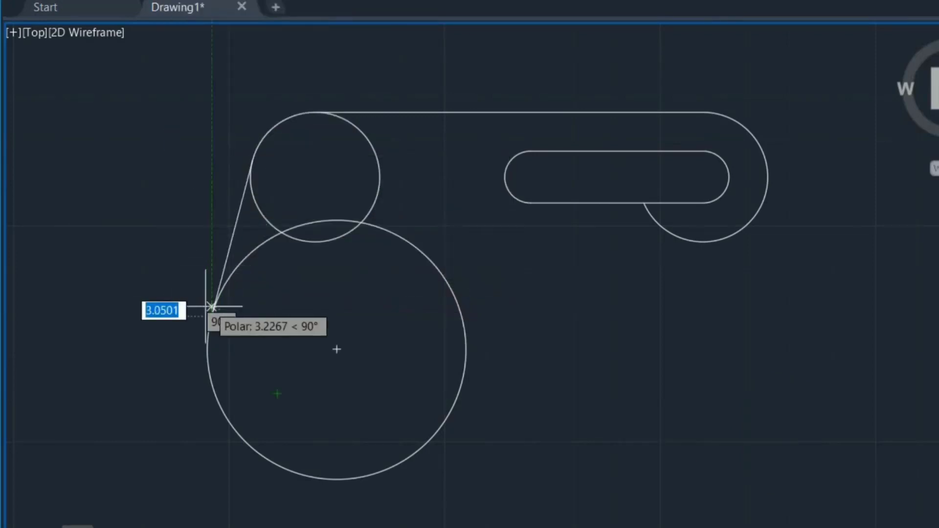
right_click(102, 331)
click(131, 340)
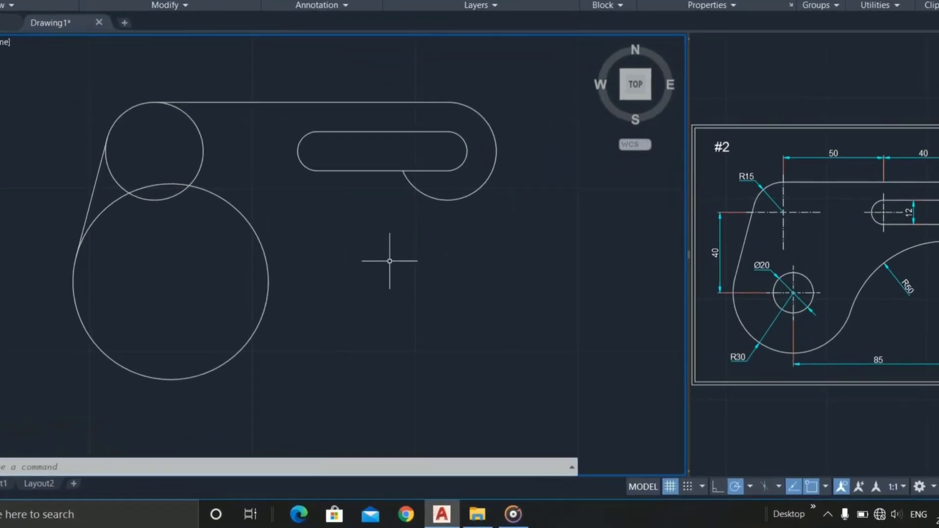
- Fillet the radius 30 circle and the outer arc around the slot's right end with a radius of 50
text(F)
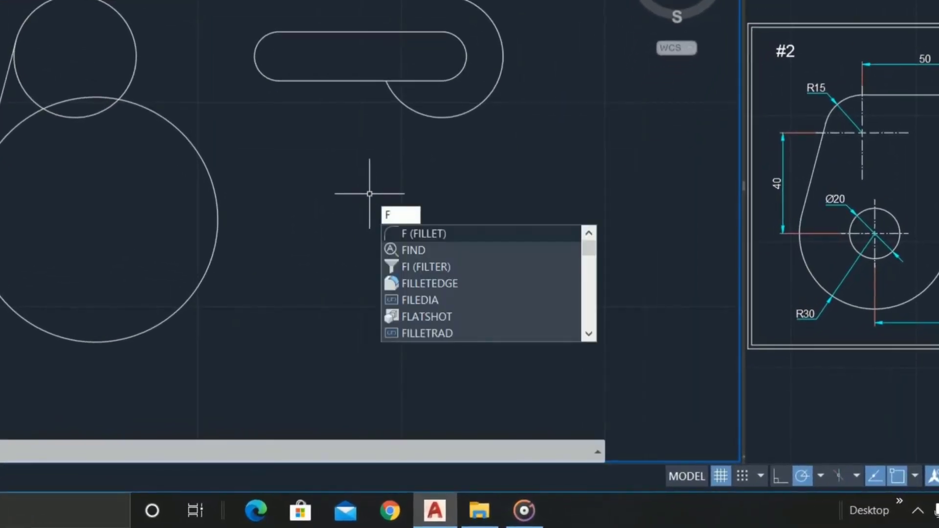
key(Return)
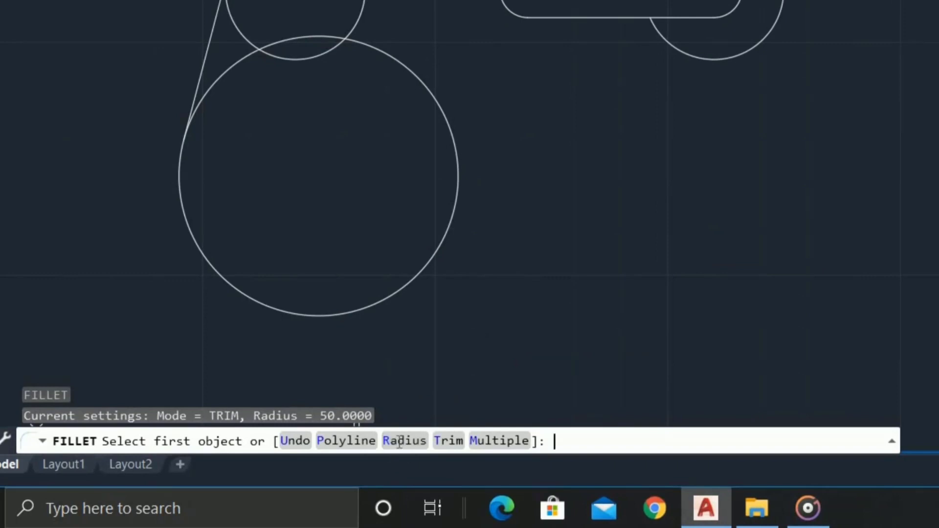
click(403, 441)
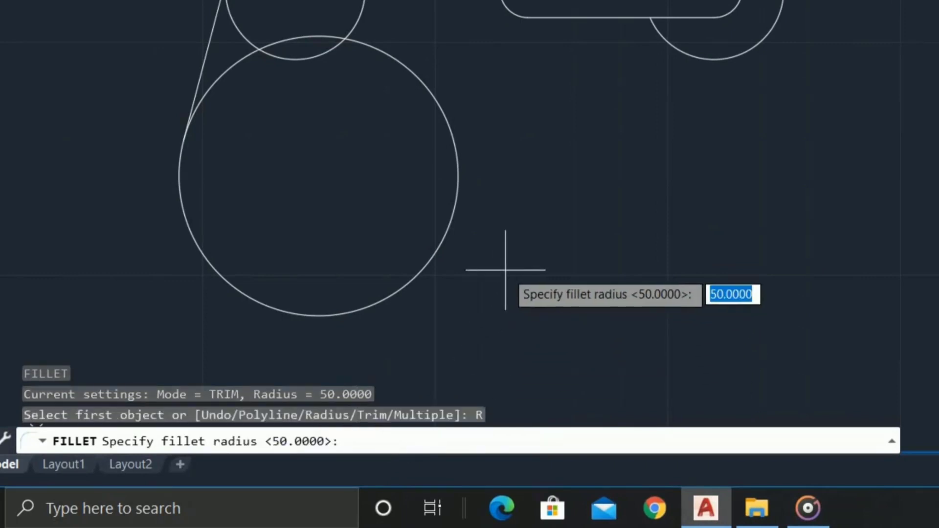
text(50)
key(Return)
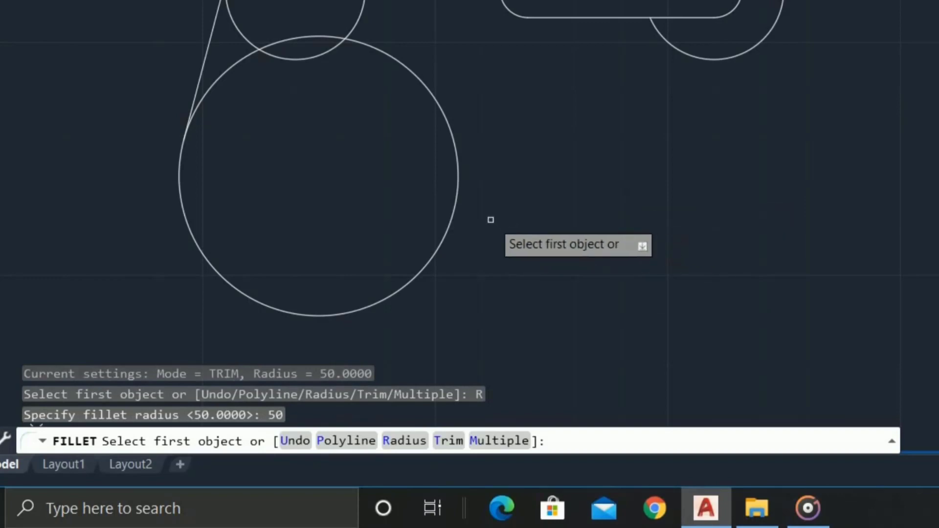
click(455, 202)
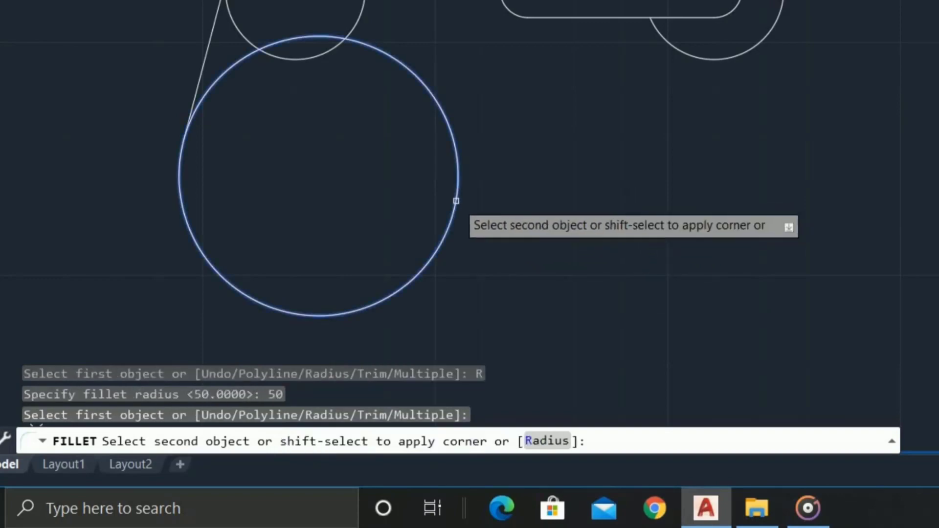
click(712, 59)
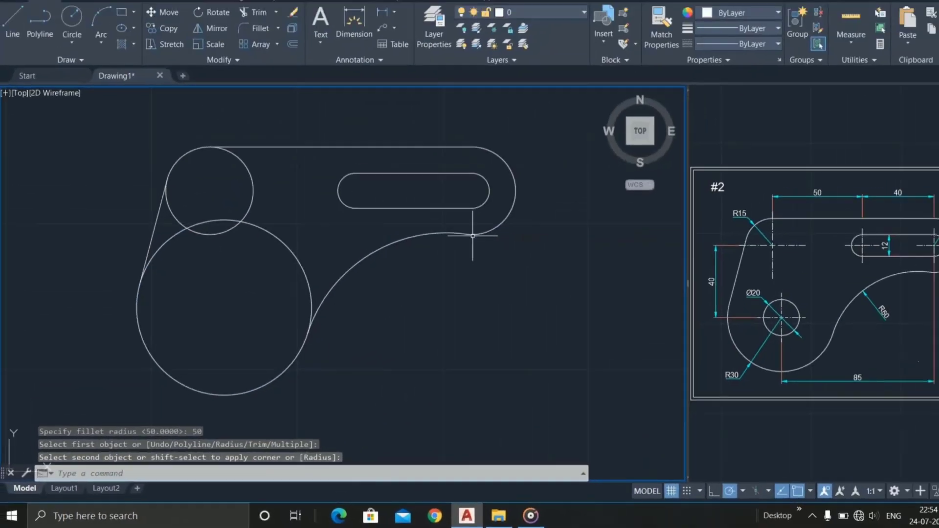
middle_drag(377, 293, 399, 307)
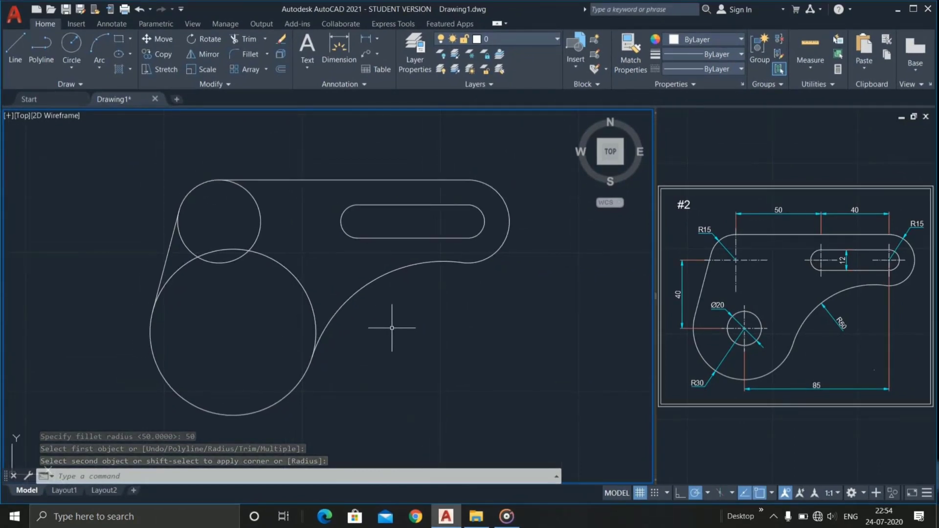
- Trim the inner portions of the radius 30 circle and the left radius 15 circle, leaving only the outer bracket outline
text(T)
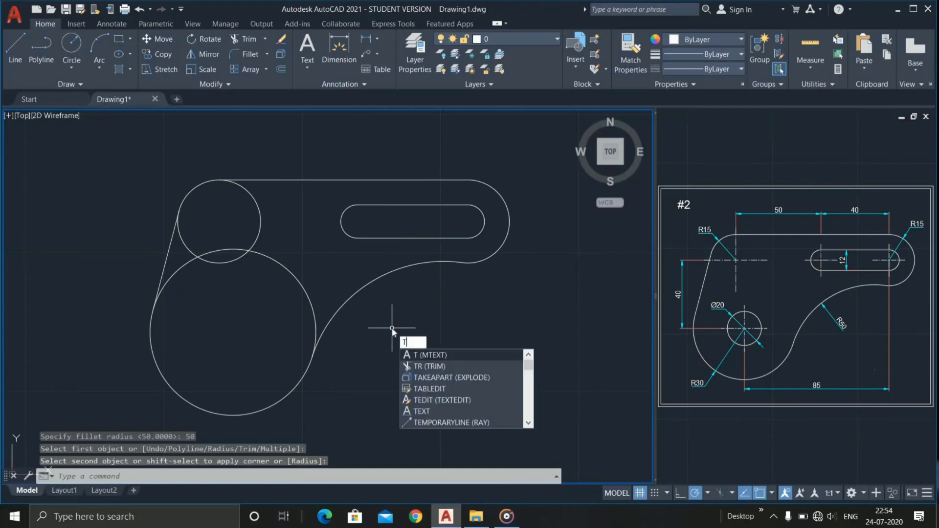
text(R)
key(Return)
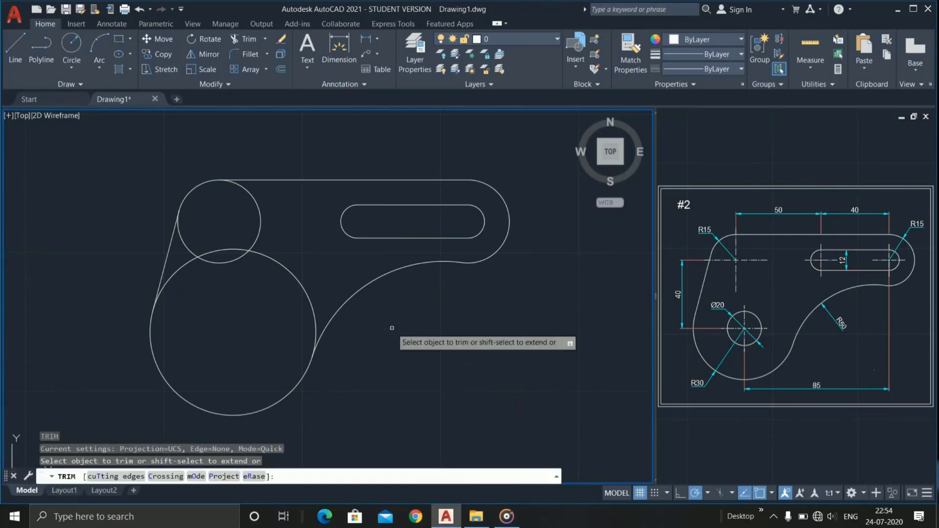
click(318, 279)
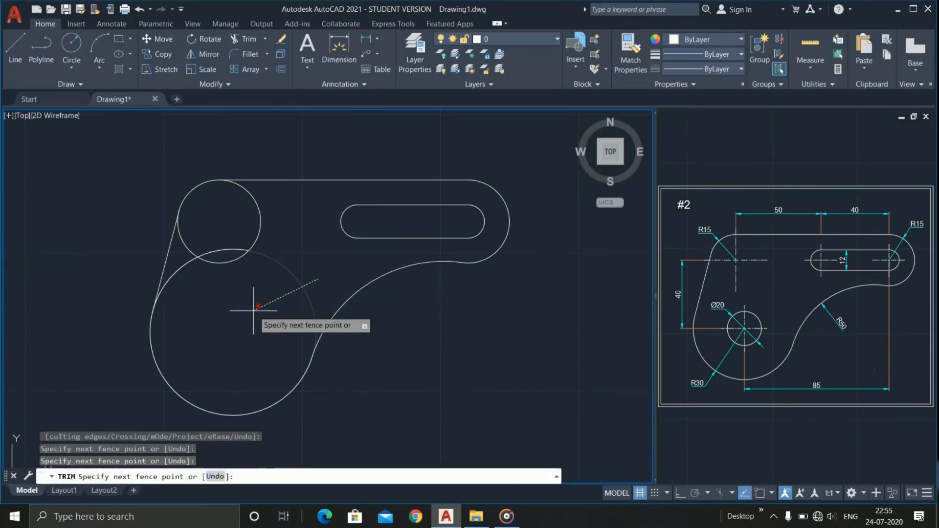
click(252, 310)
click(246, 305)
click(204, 253)
click(213, 241)
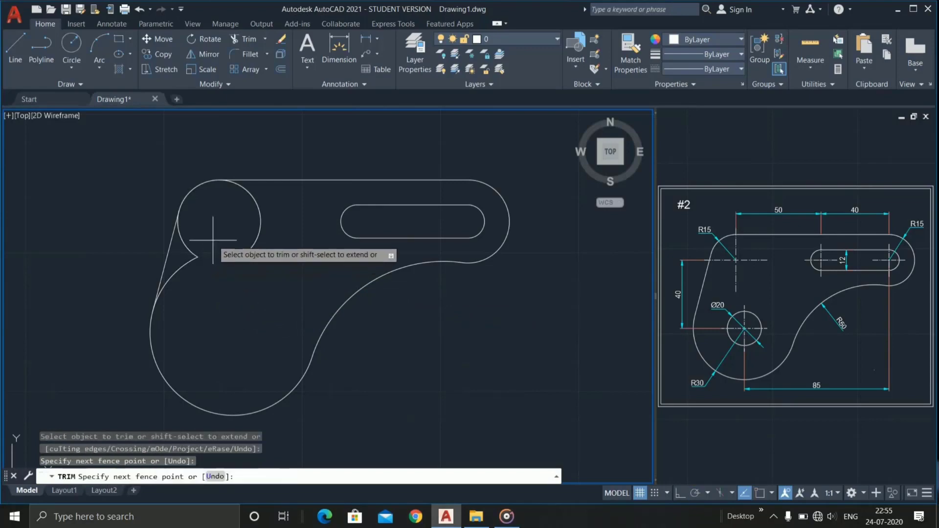
click(184, 275)
click(261, 245)
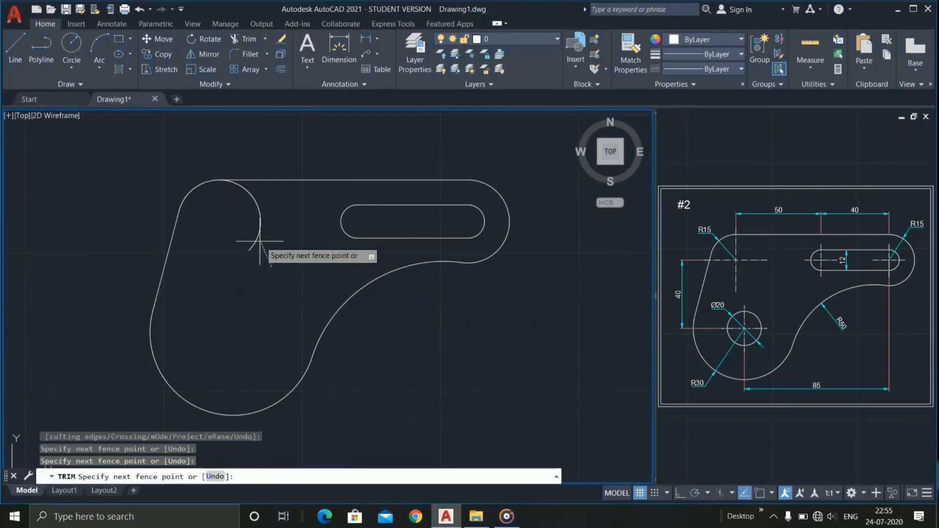
click(245, 225)
scroll(237, 266, down, 2)
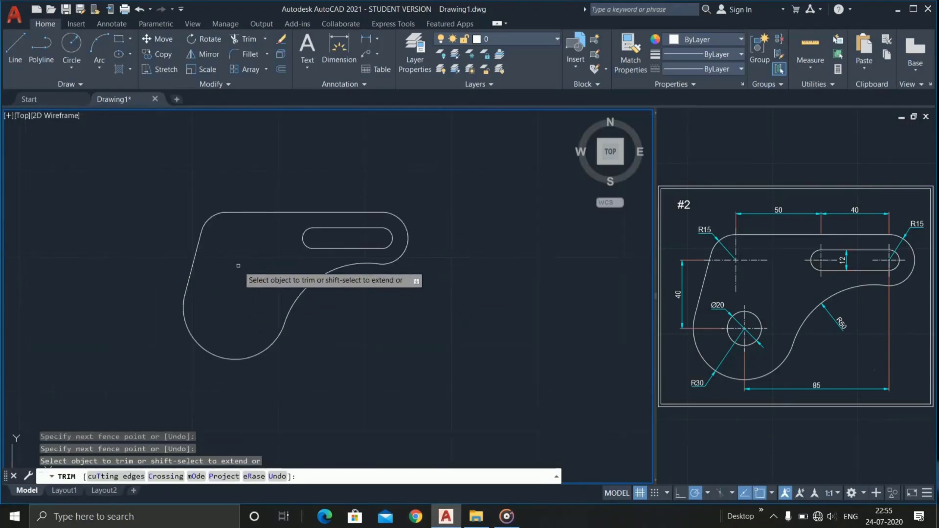
key(Return)
- Draw a hole circle of diameter 20 centred on the bracket's lower radius 30 arc
scroll(372, 295, up, 2)
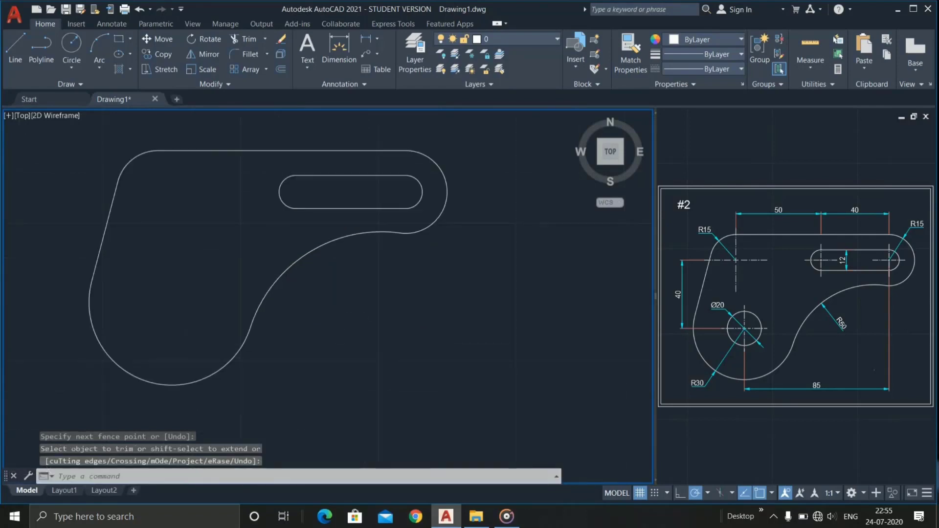
scroll(346, 321, down, 2)
scroll(330, 327, up, 2)
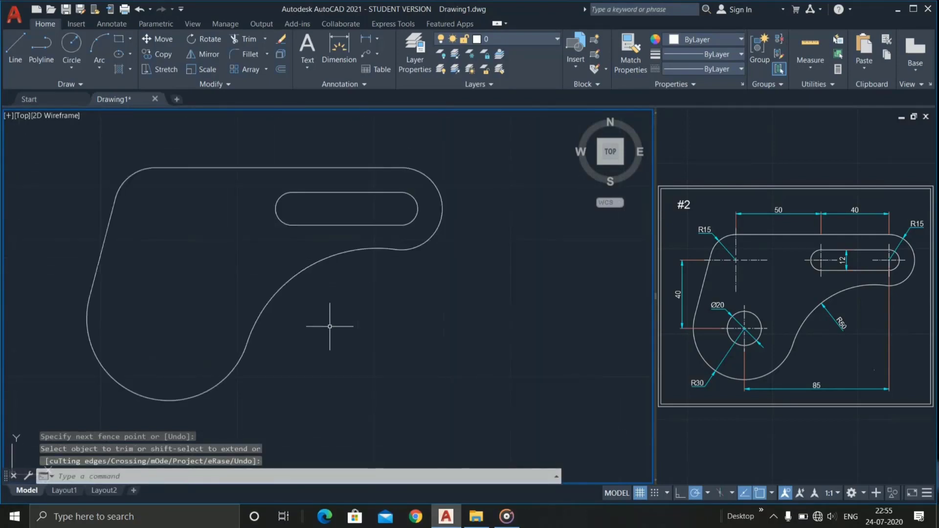
middle_drag(330, 326, 338, 335)
text(c)
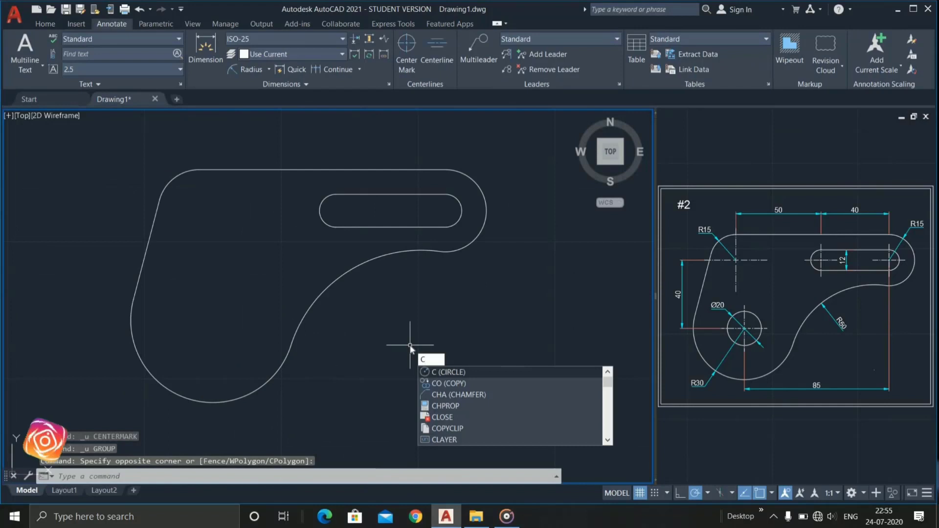
key(Return)
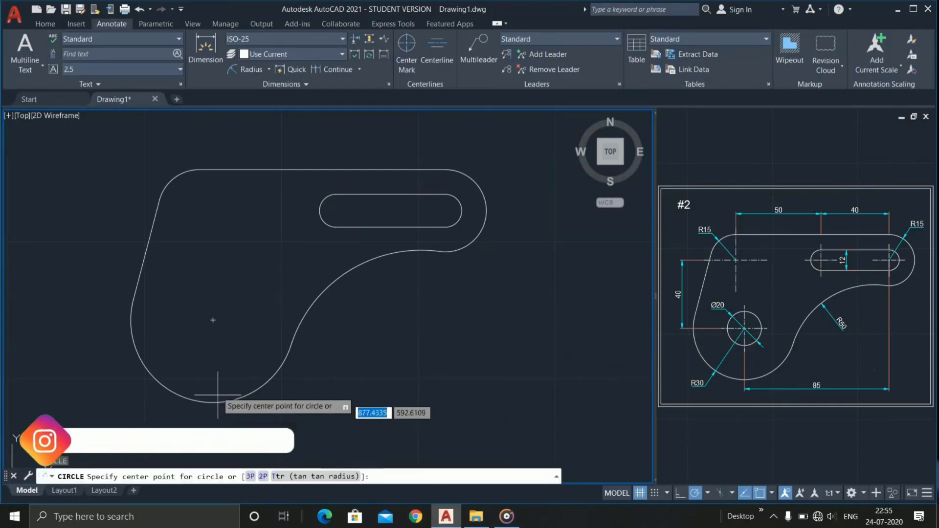
click(213, 320)
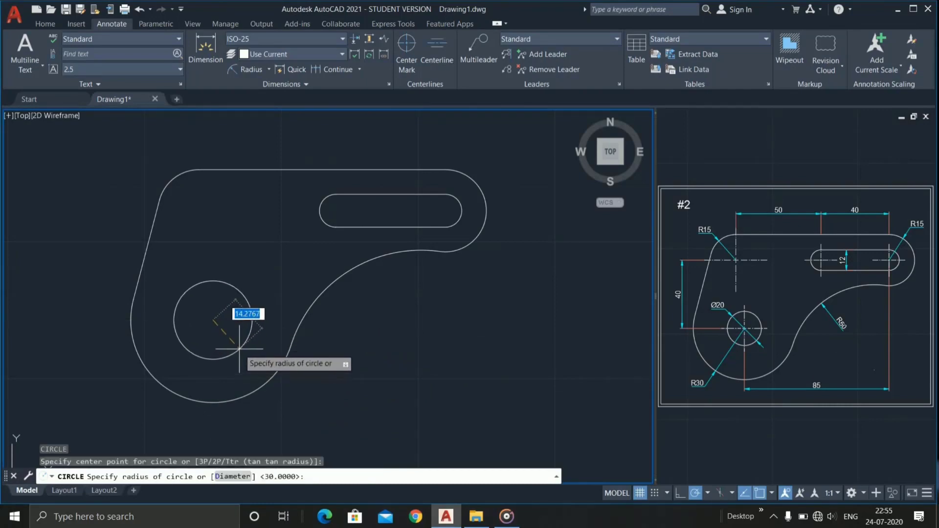
click(233, 476)
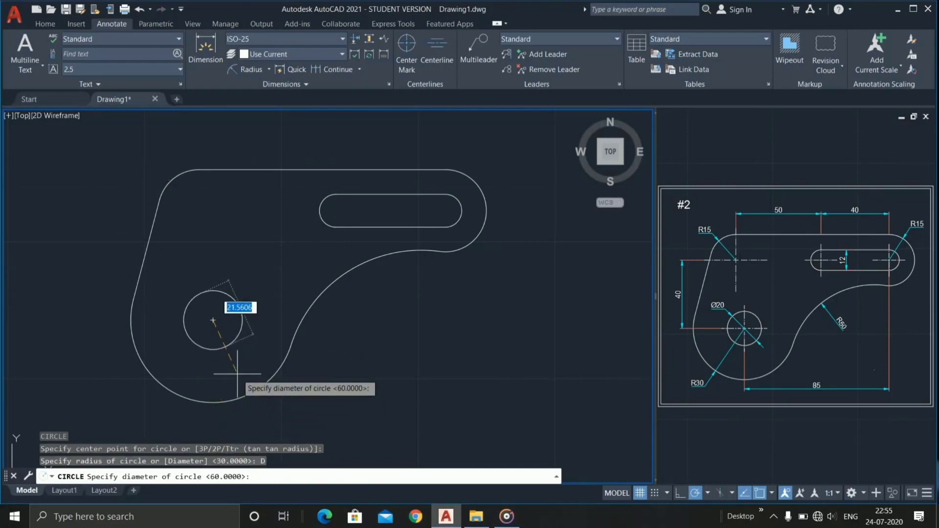
text(20)
key(Return)
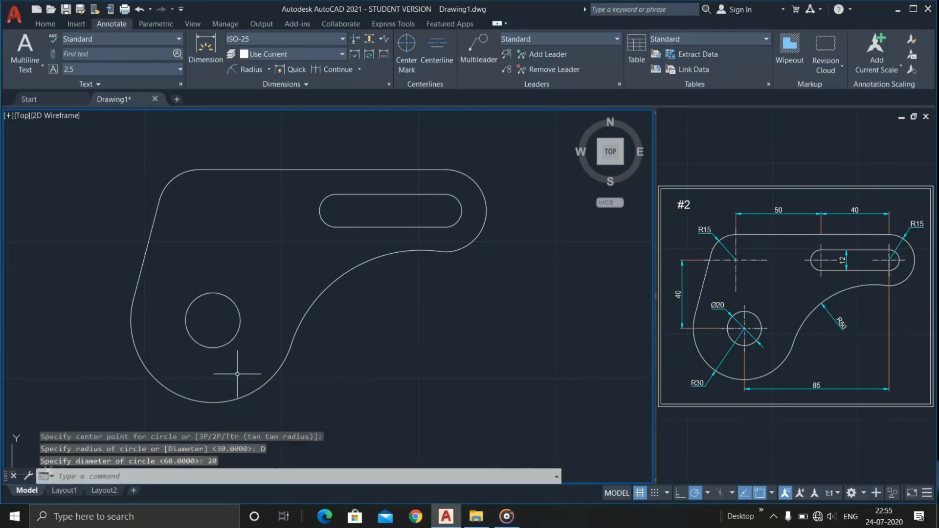
- Add center marks to the diameter 20 hole, the upper-left radius 15 arc and both end arcs of the slot
click(409, 346)
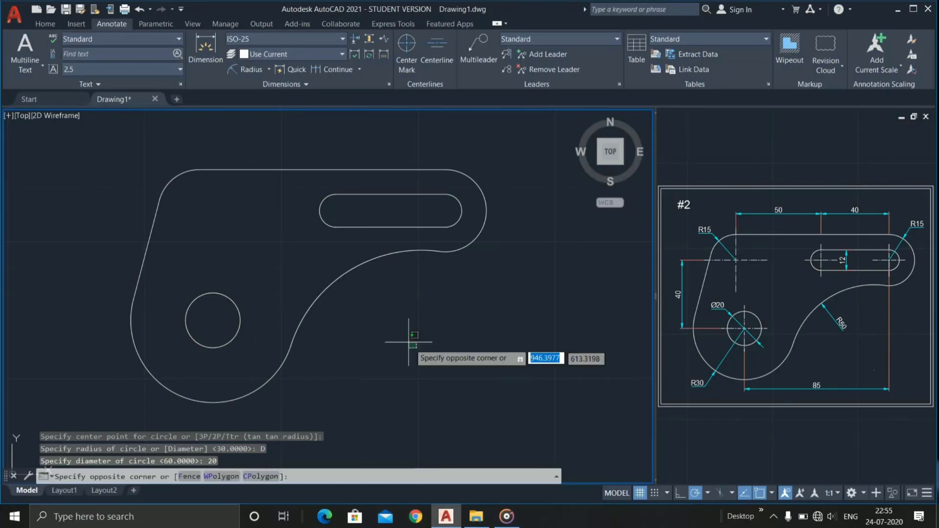
middle_drag(411, 339, 426, 349)
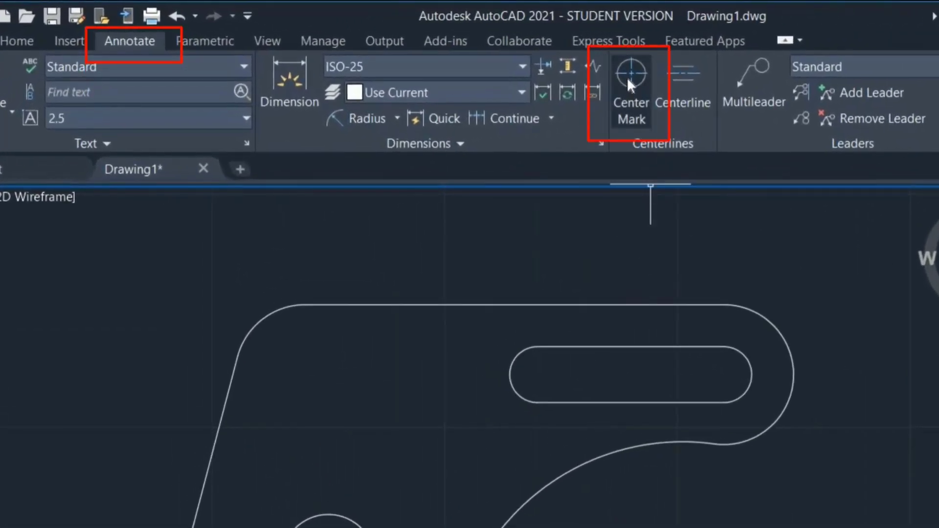
click(629, 77)
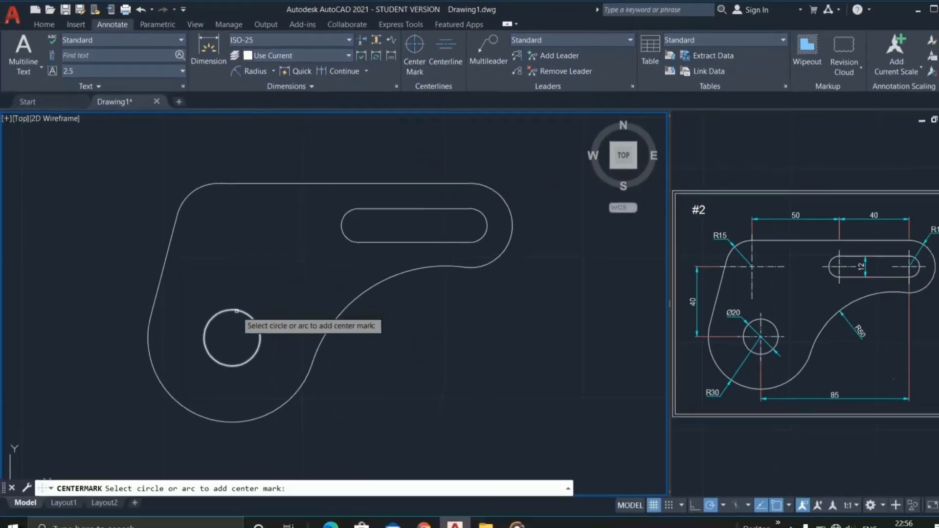
click(236, 311)
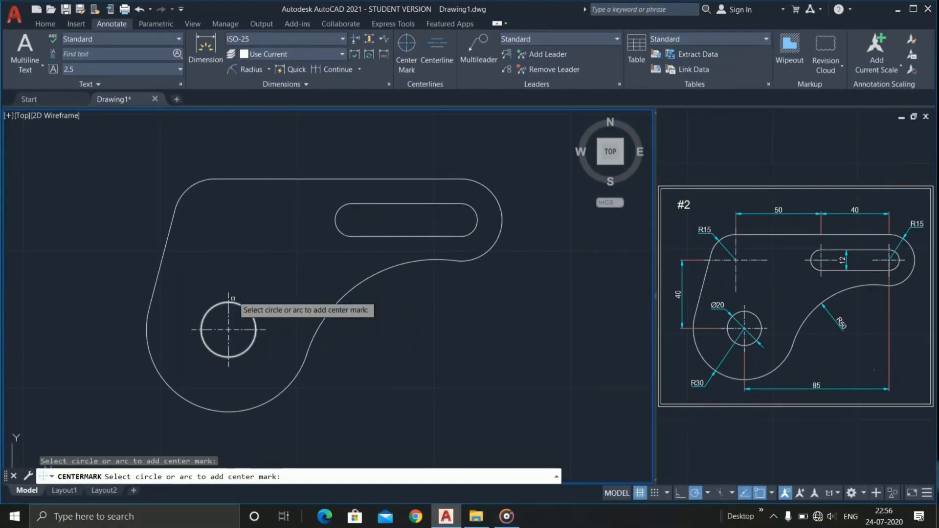
click(197, 184)
click(335, 220)
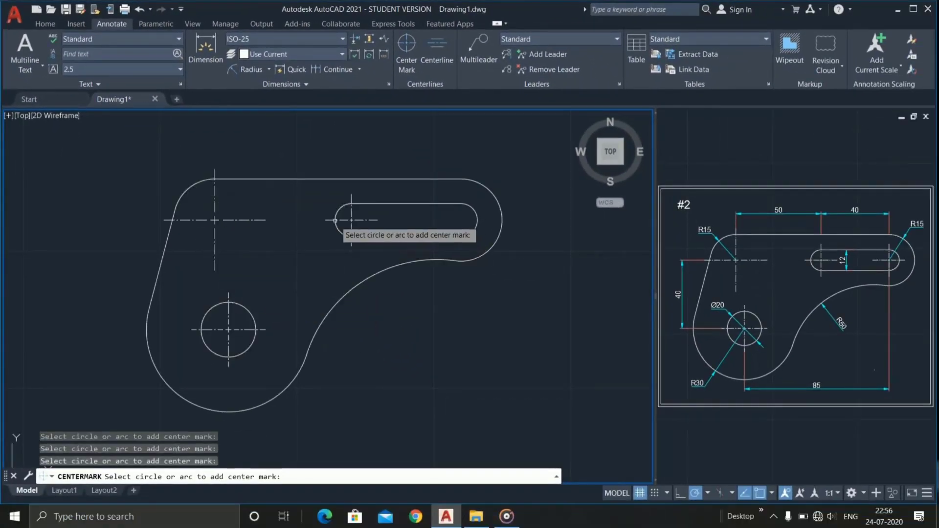
click(481, 223)
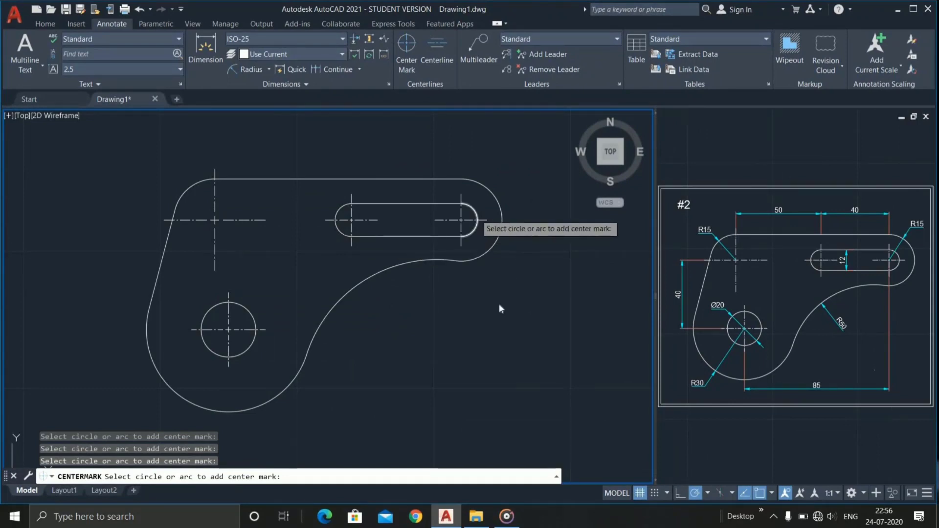
key(Return)
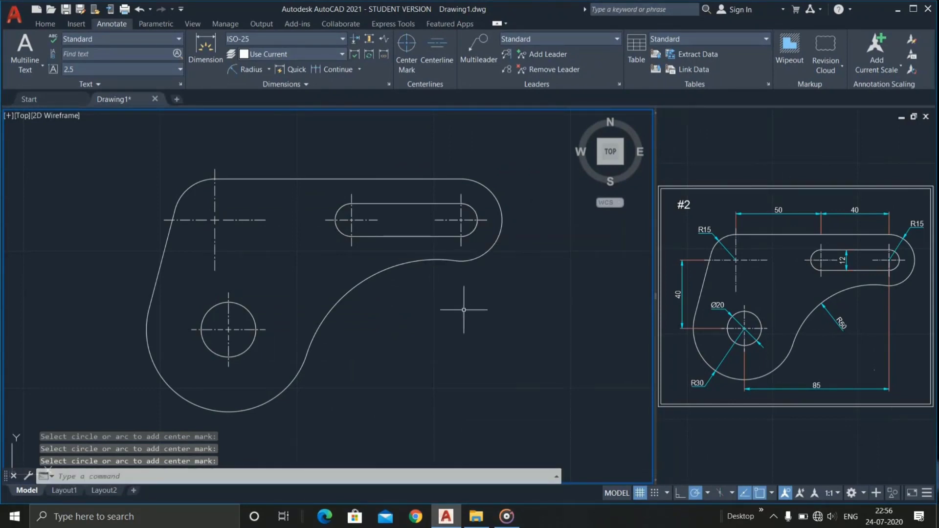
middle_drag(460, 339, 480, 367)
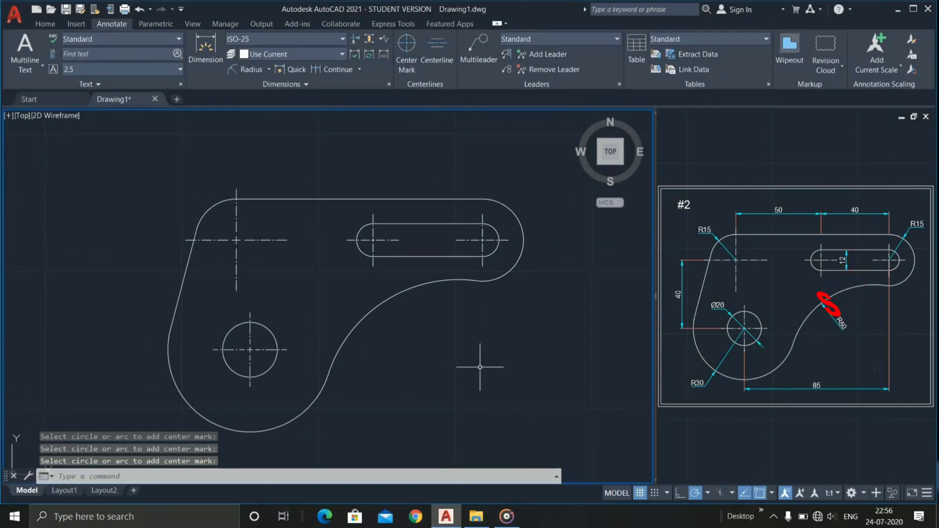